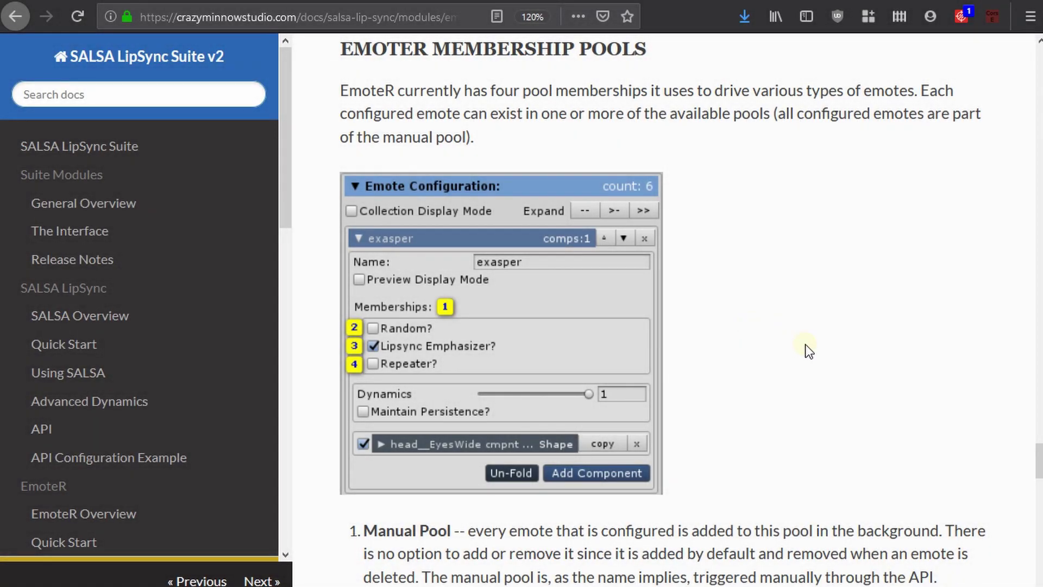
Scroll the SALSA docs to the membership pools list and highlight the Manual Pool paragraph.
{"action": "scroll", "coordinate": [808, 350], "scroll_direction": "down", "scroll_amount": 2}
{"action": "left_click_drag", "start_coordinate": [364, 428], "coordinate": [952, 478]}
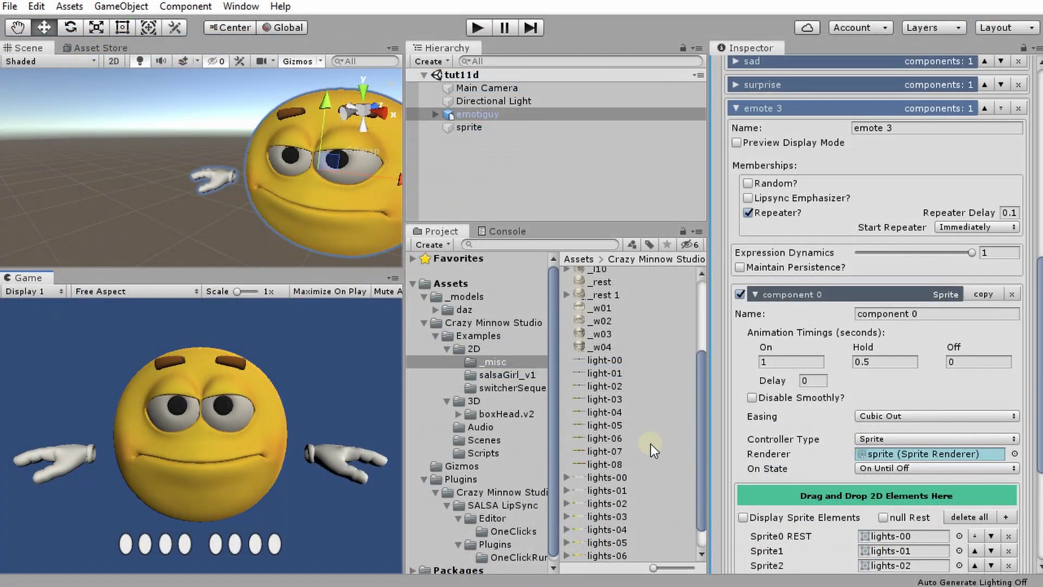
Delete emote 3 from the Emoter's emote list.
{"action": "scroll", "coordinate": [836, 336], "scroll_direction": "up", "scroll_amount": 5}
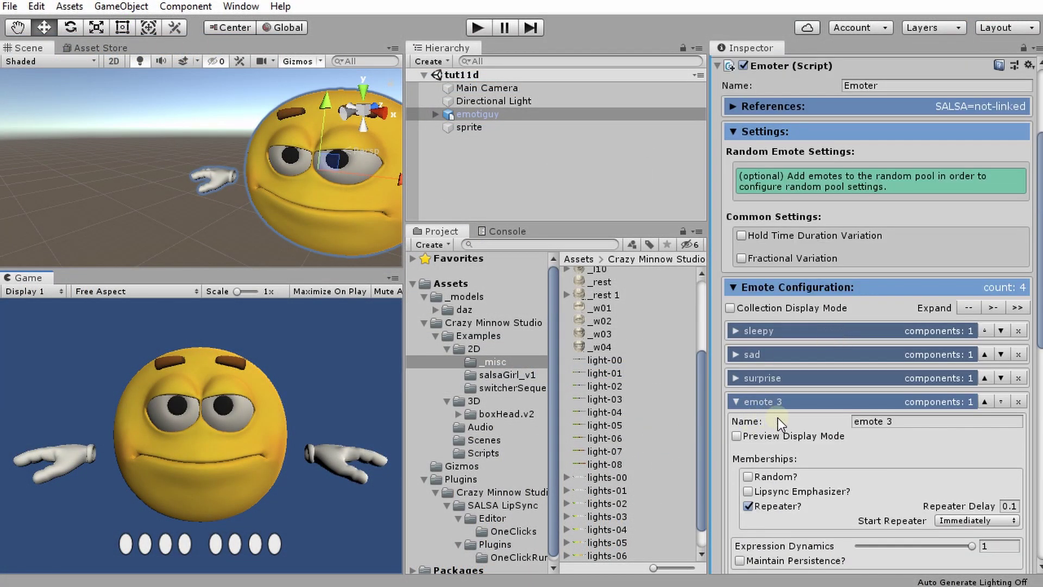
{"action": "scroll", "coordinate": [942, 455], "scroll_direction": "down", "scroll_amount": 3}
{"action": "left_click", "coordinate": [1022, 255]}
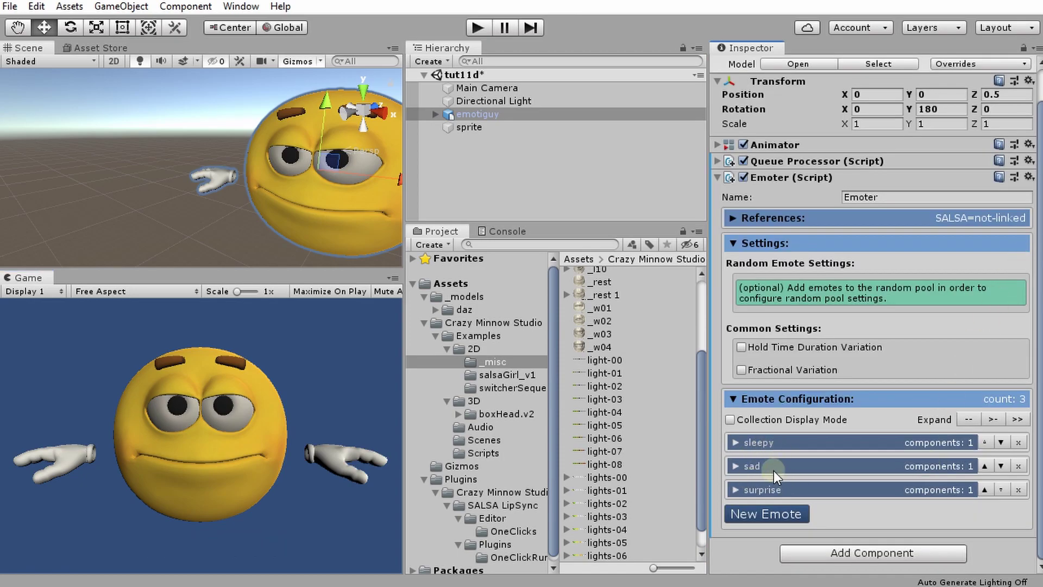
In Collection Display Mode, preview the sad then the surprise emote on emotiguy.
{"action": "left_click", "coordinate": [744, 419]}
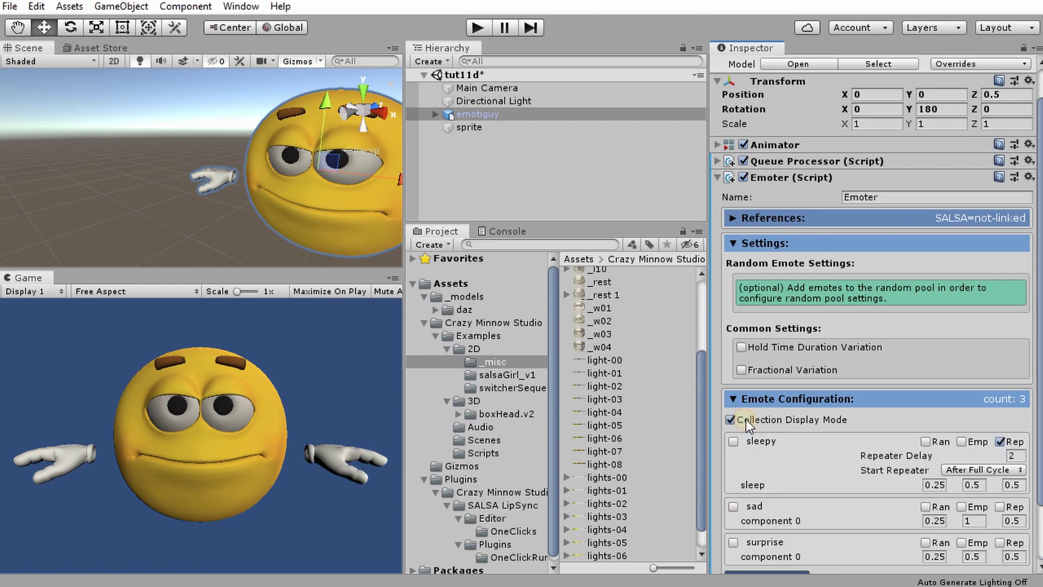
{"action": "scroll", "coordinate": [810, 413], "scroll_direction": "down", "scroll_amount": 1}
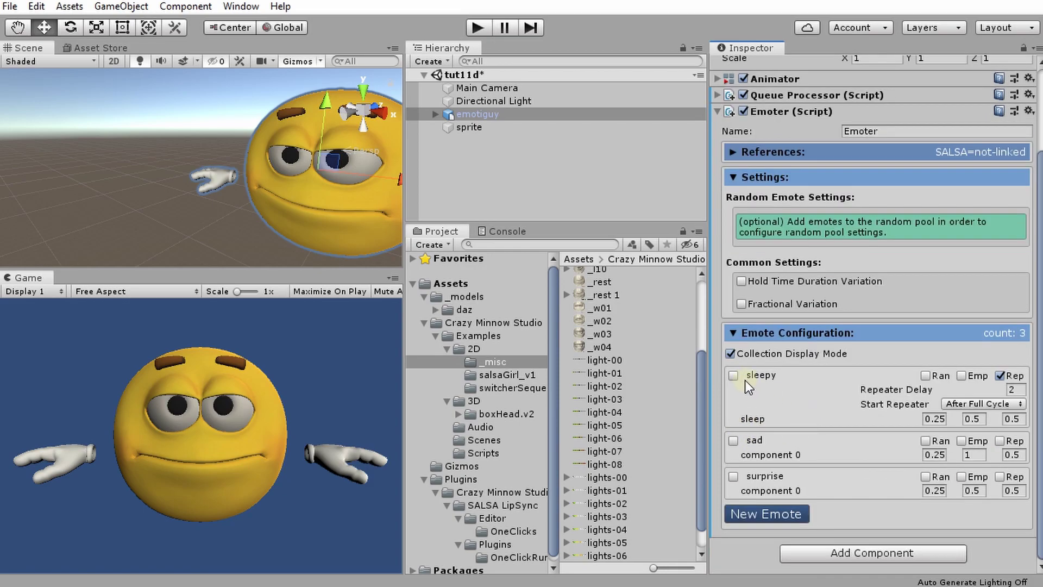
{"action": "left_click", "coordinate": [733, 440]}
{"action": "left_click", "coordinate": [733, 476]}
{"action": "scroll", "coordinate": [771, 456], "scroll_direction": "up", "scroll_amount": 1}
{"action": "left_click", "coordinate": [800, 422]}
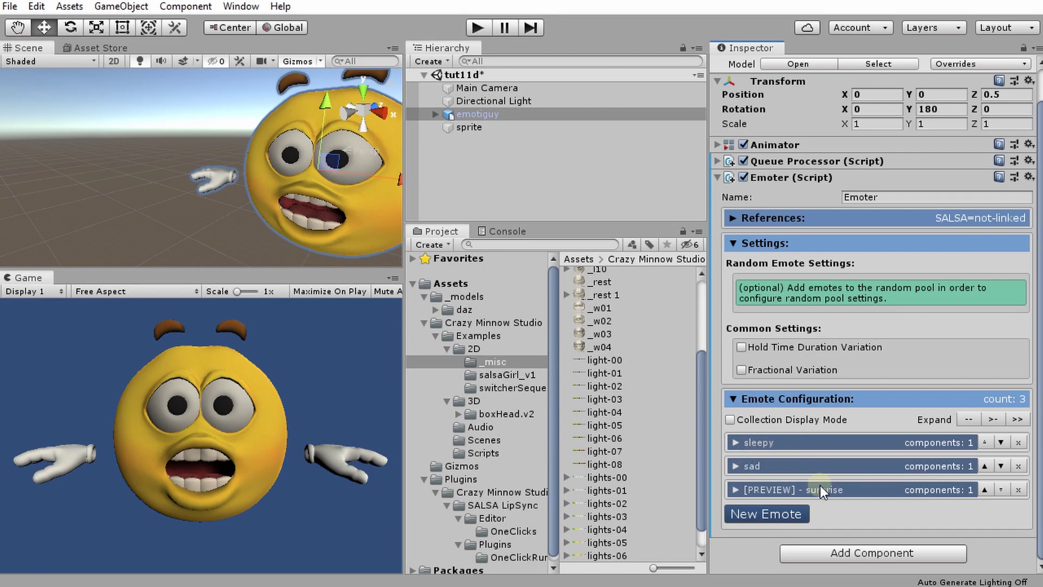
In collection view, turn off the surprise preview and untick sleepy's Rep box.
{"action": "left_click", "coordinate": [731, 420]}
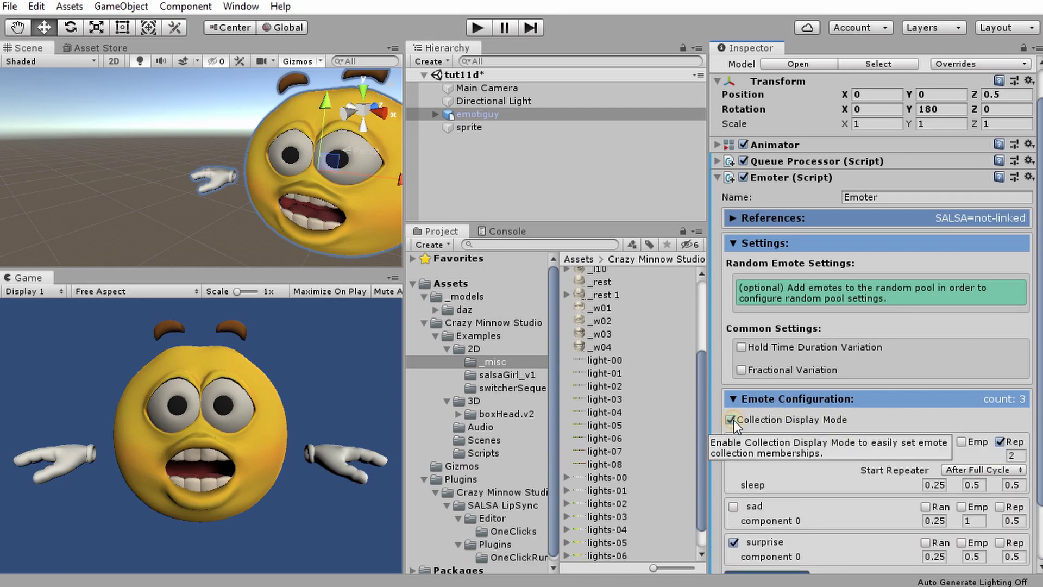
{"action": "left_click", "coordinate": [733, 542]}
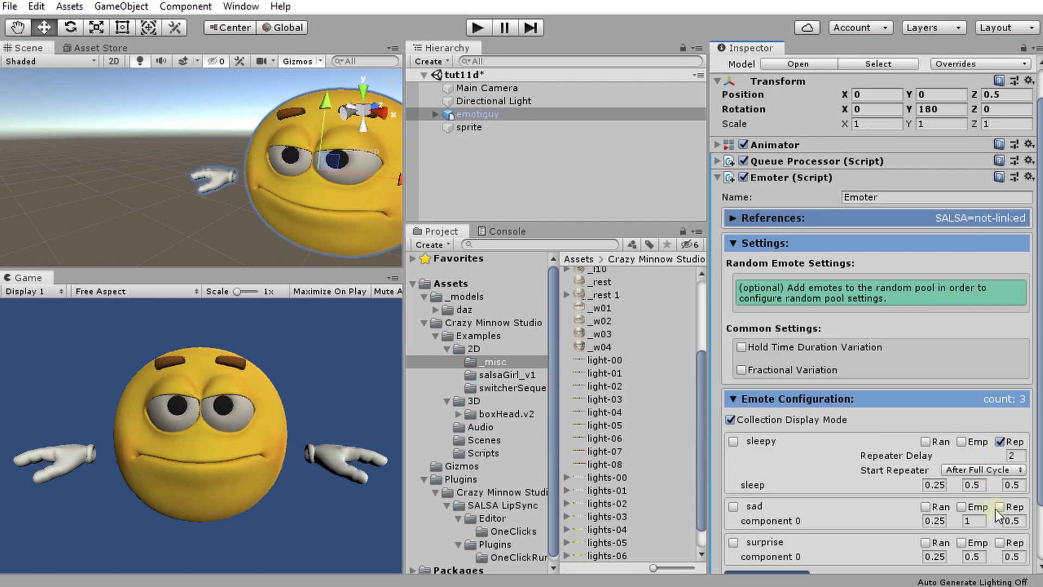
{"action": "left_click", "coordinate": [1000, 441]}
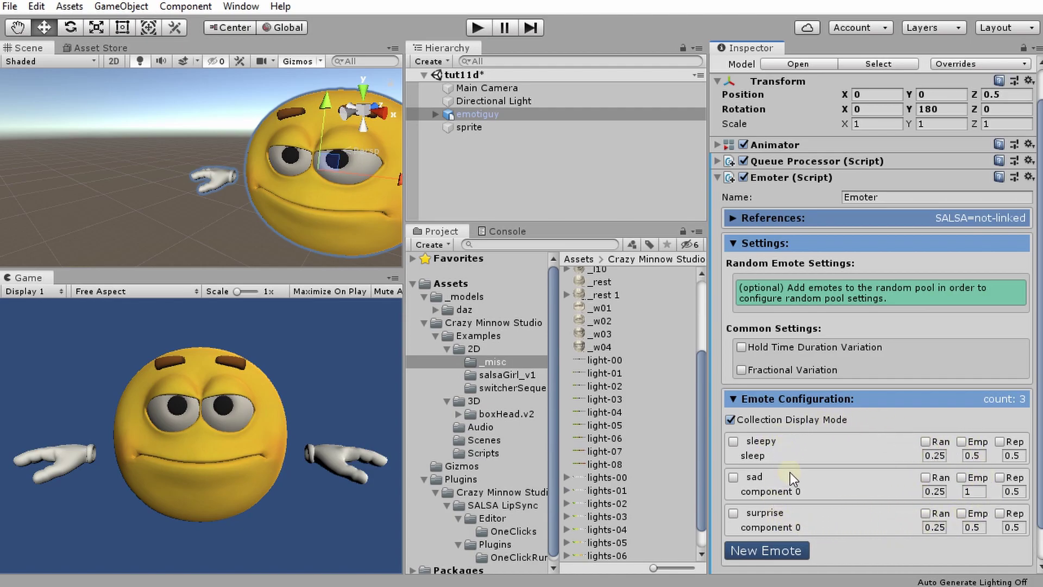
Leave collection view and open EmoteR_ManualEmote.cs from the Scripts folder in Rider.
{"action": "left_click", "coordinate": [731, 419]}
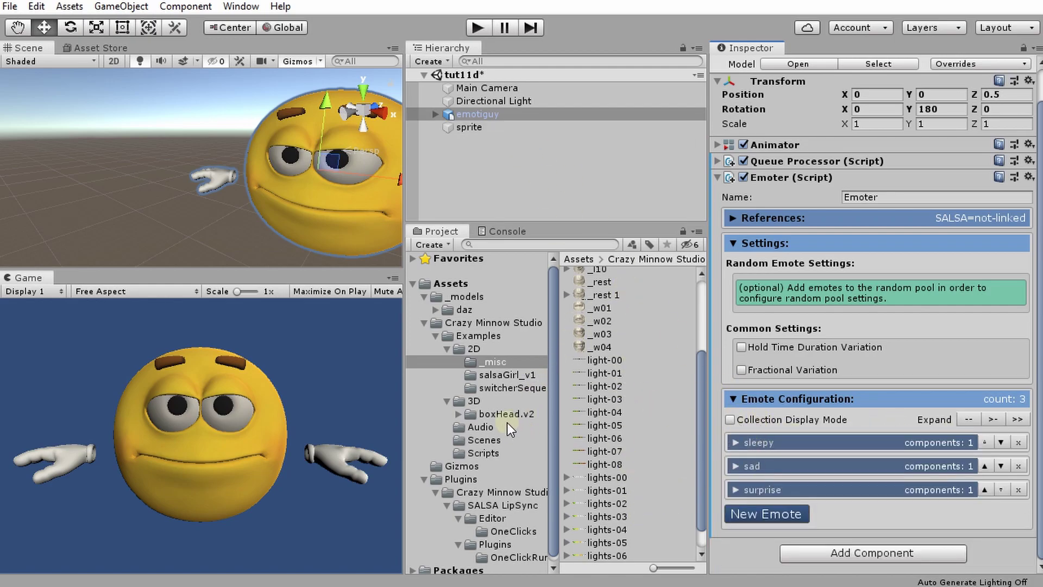
{"action": "left_click", "coordinate": [491, 452]}
{"action": "double_click", "coordinate": [643, 273]}
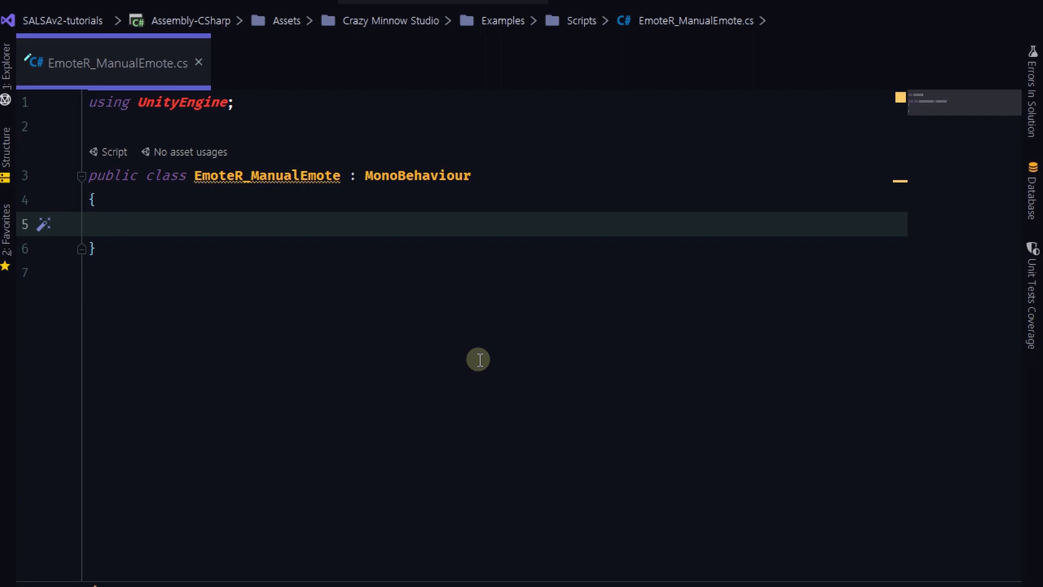
Add a 'public Emoter emoter;' field, importing the SALSA namespace.
{"action": "type", "text": "pub"}
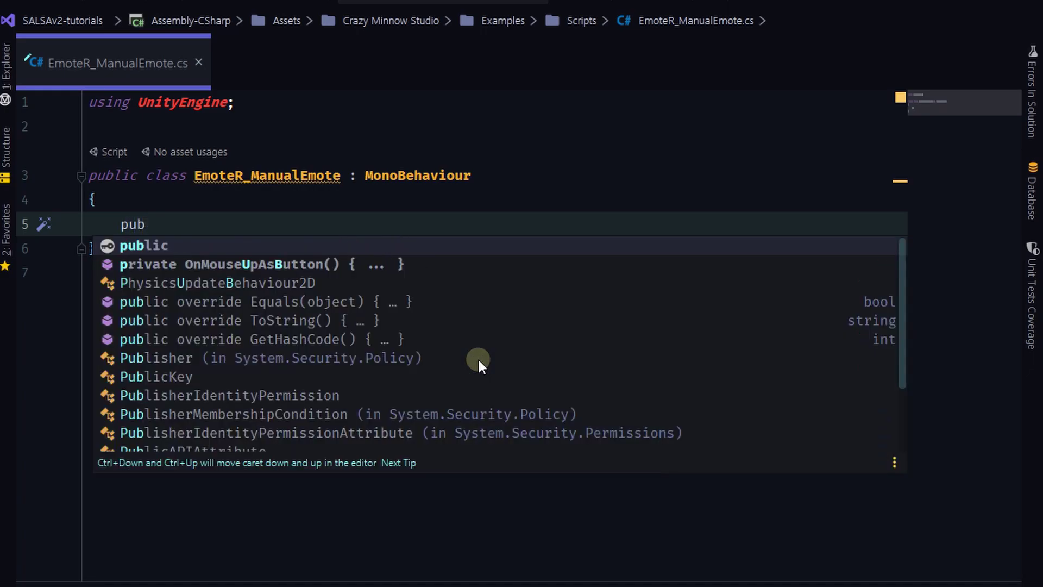
{"action": "type", "text": "lic Emoter"}
{"action": "key", "text": "Return"}
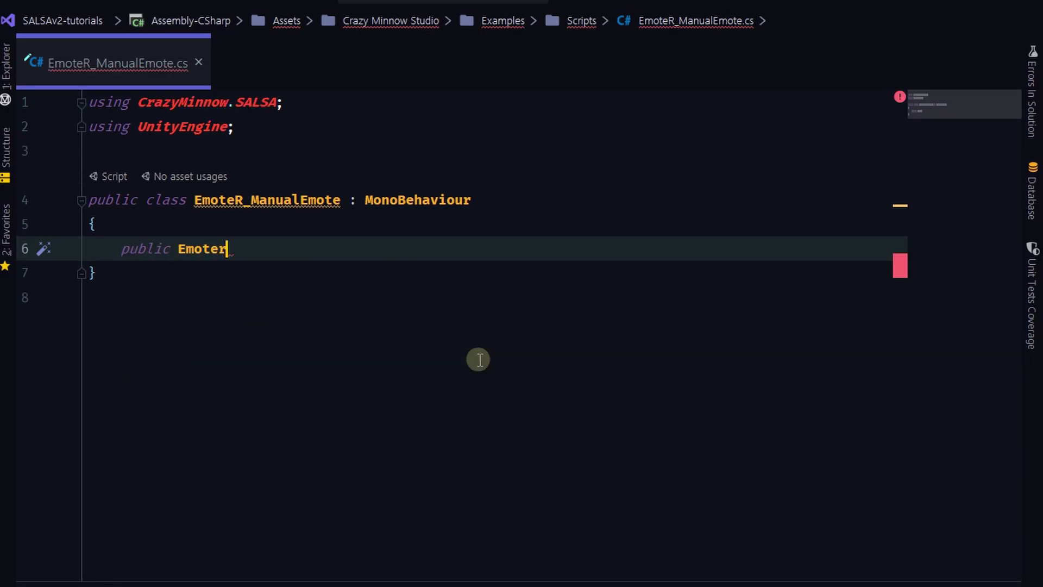
{"action": "type", "text": "emoter;"}
{"action": "key", "text": "Return"}
{"action": "key", "text": "Return"}
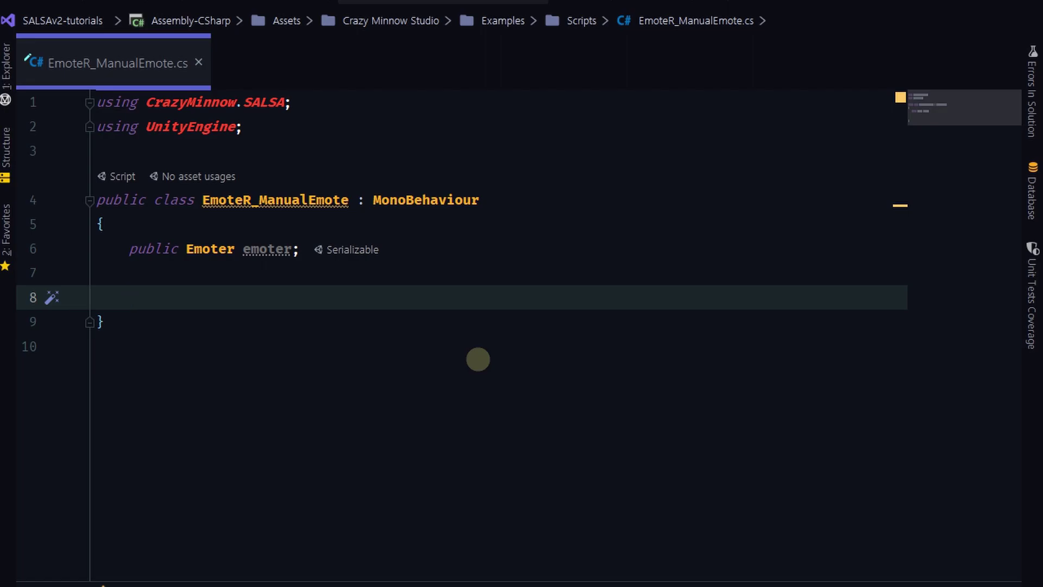
Add an empty 'public void TriggerEmote(string emoteName)' method.
{"action": "type", "text": "public"}
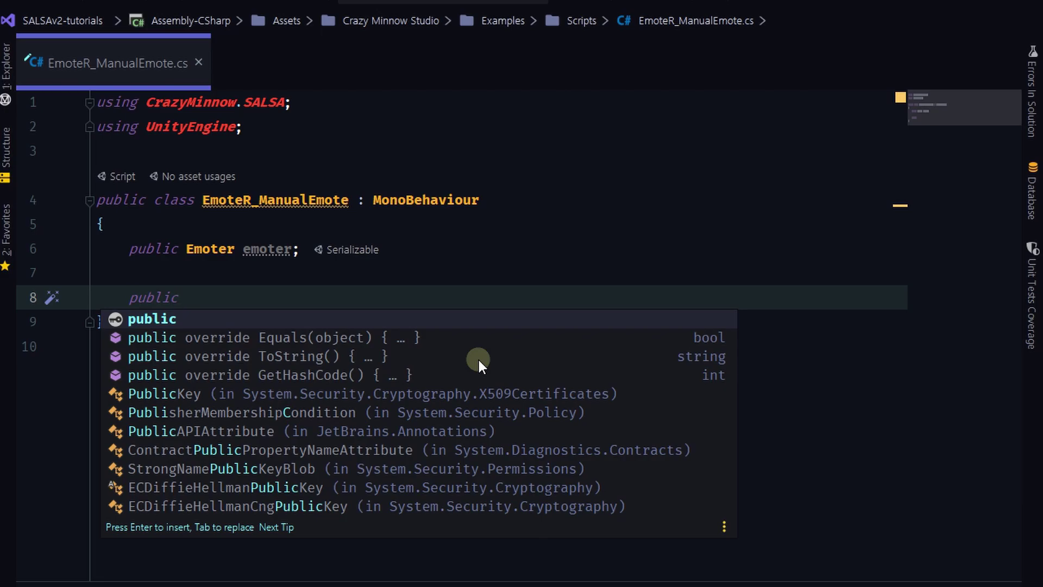
{"action": "type", "text": "void "}
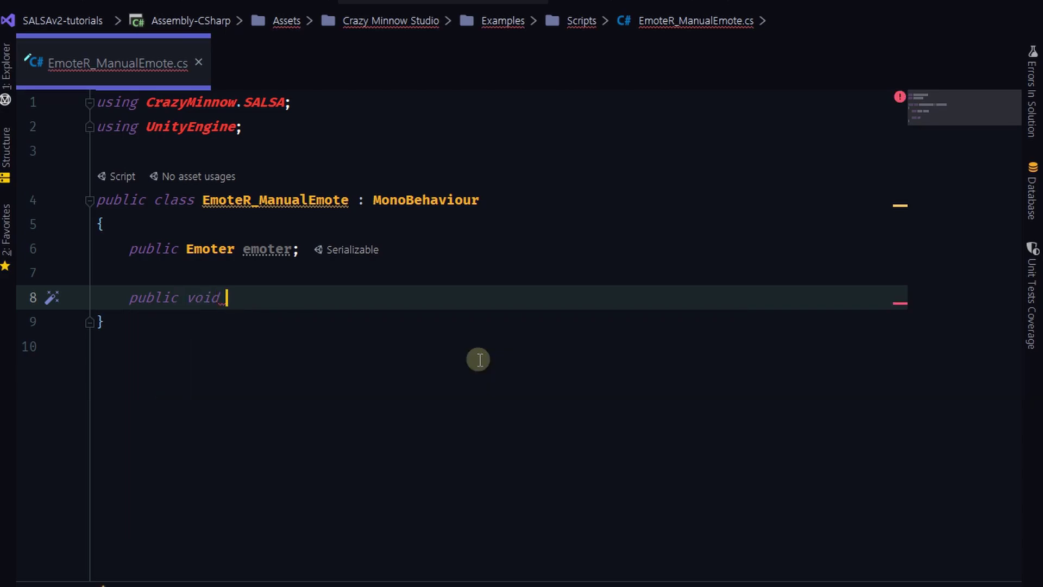
{"action": "type", "text": "Trig"}
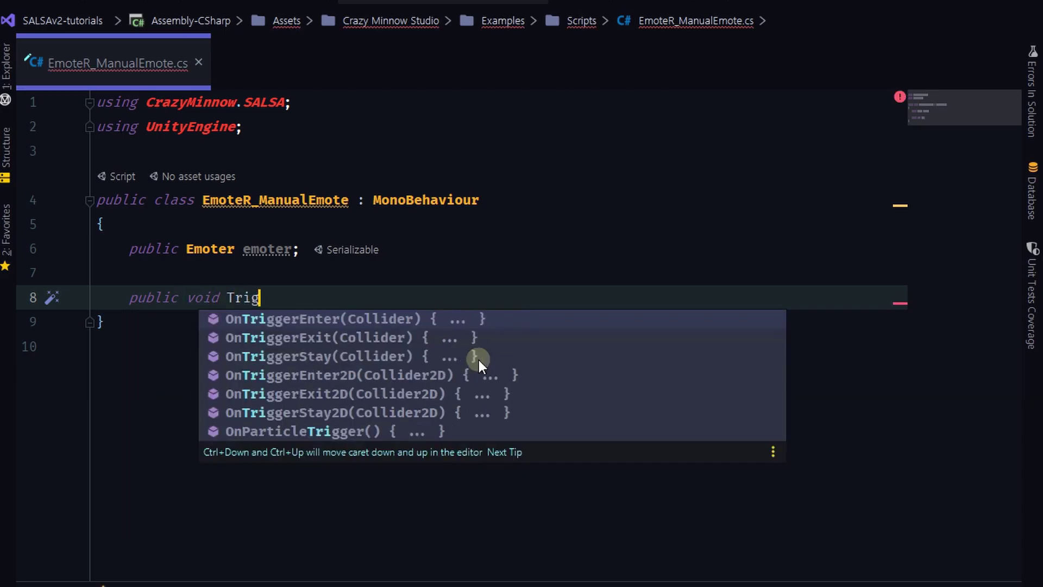
{"action": "type", "text": "gerEmote(string "}
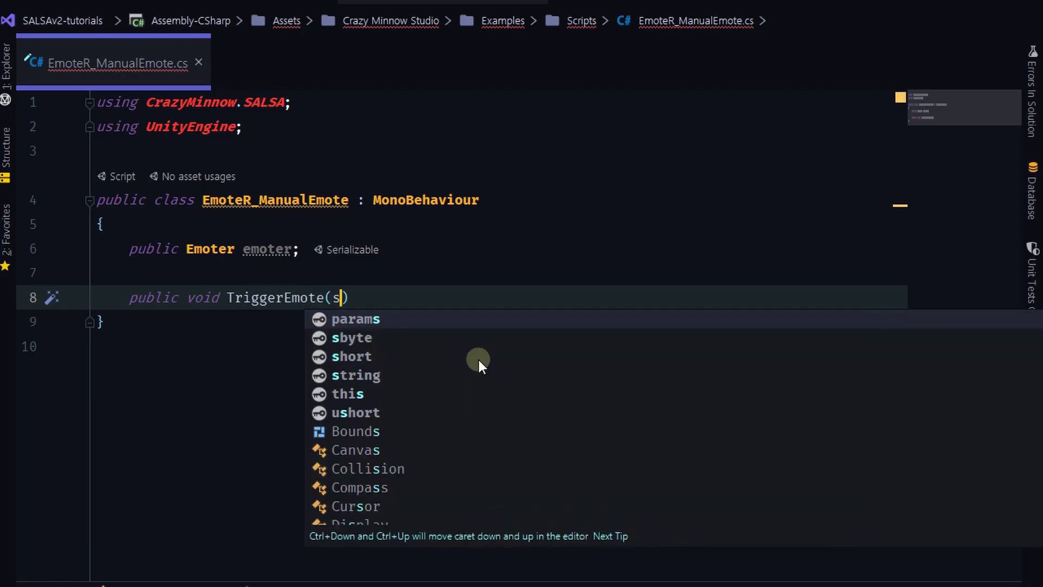
{"action": "type", "text": "emoteName"}
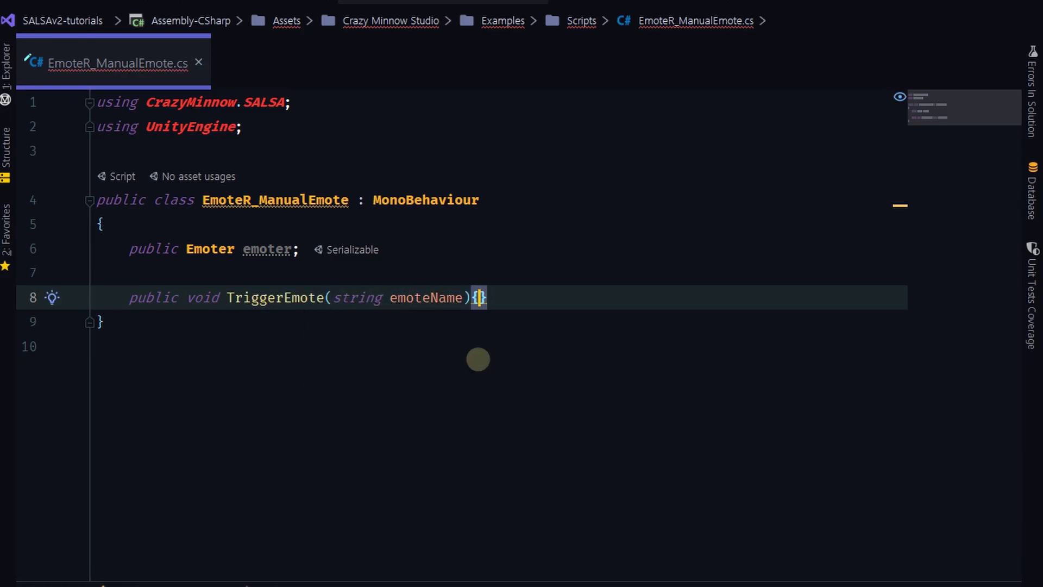
{"action": "key", "text": "ctrl+shift+Return"}
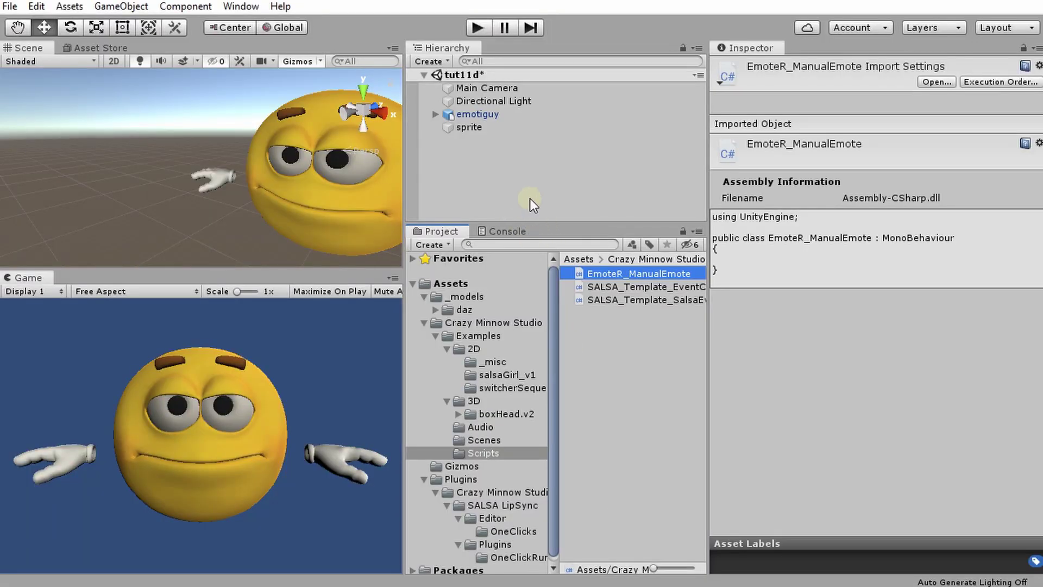
Select emotiguy and inspect the sleepy emote's Name field, then collapse the sleepy foldout.
{"action": "left_click", "coordinate": [466, 114]}
{"action": "left_click", "coordinate": [748, 478]}
{"action": "scroll", "coordinate": [803, 447], "scroll_direction": "down", "scroll_amount": 5}
{"action": "left_click", "coordinate": [875, 210]}
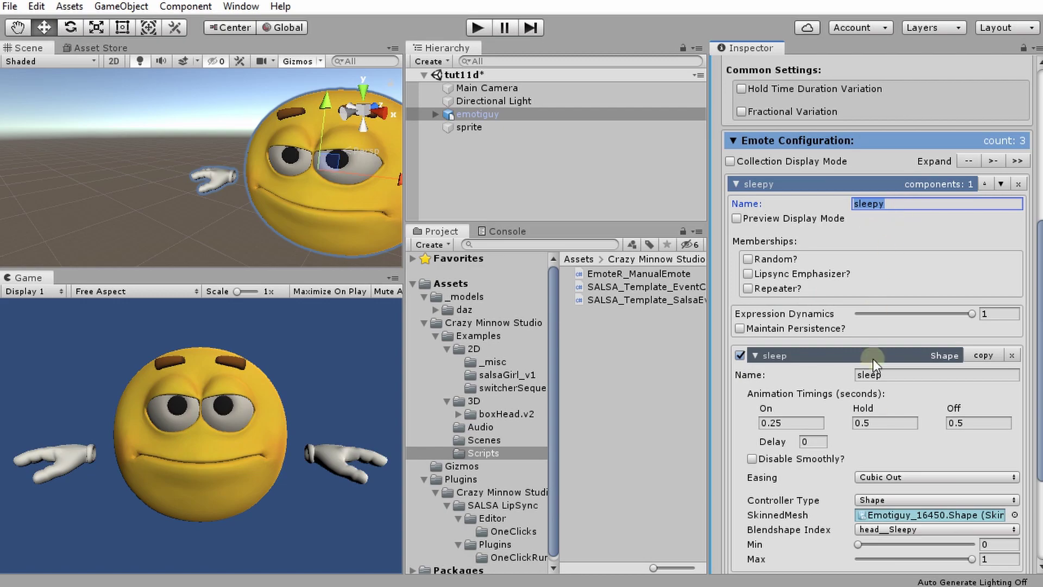
{"action": "left_click", "coordinate": [821, 207]}
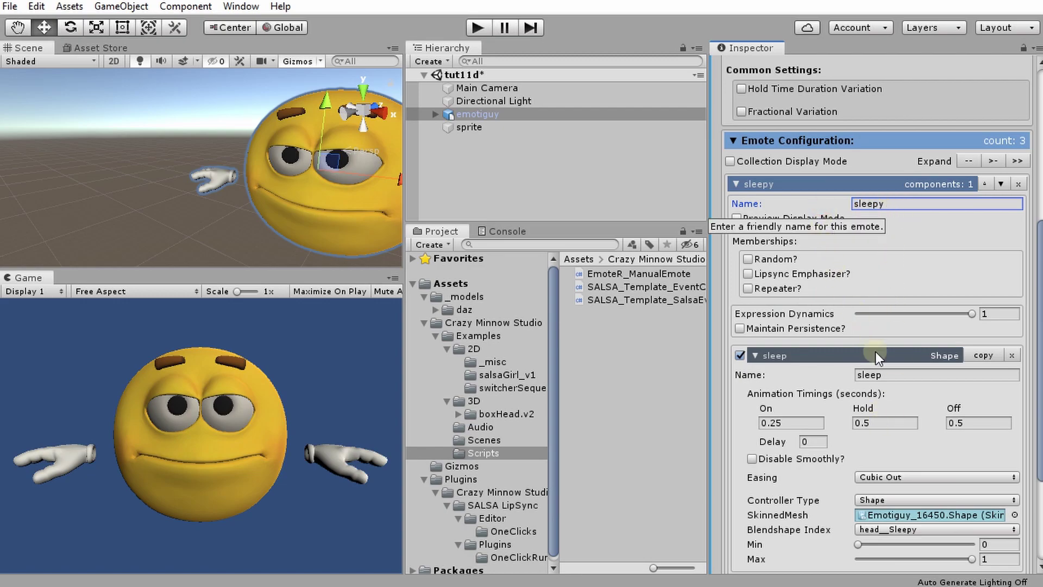
{"action": "left_click", "coordinate": [800, 184]}
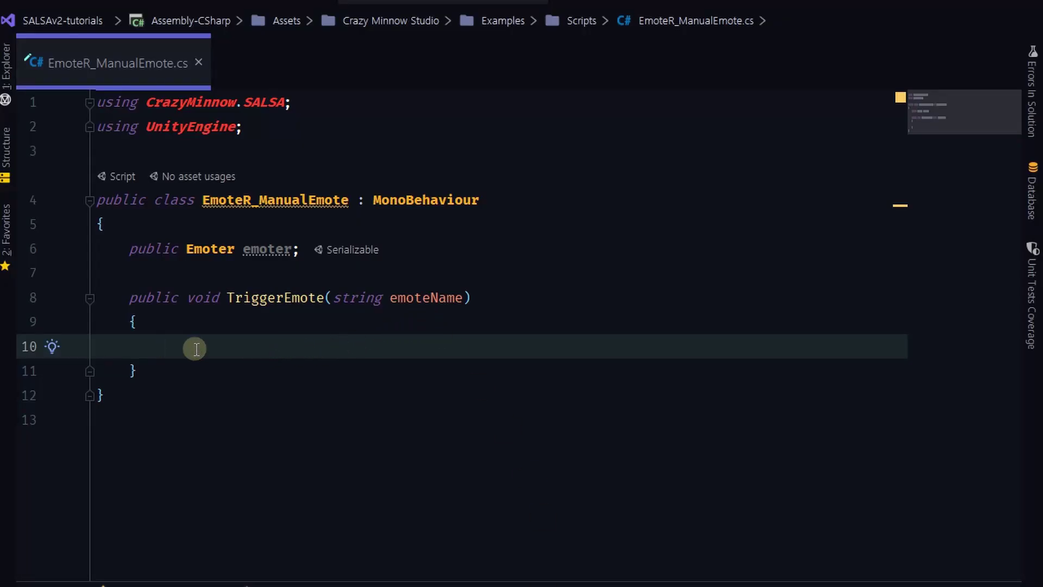
Make TriggerEmote call emoter.ManualEmote(emoteName, ExpressionComponent.ExpressionHandler.RoundTrip).
{"action": "type", "text": "emoter.man"}
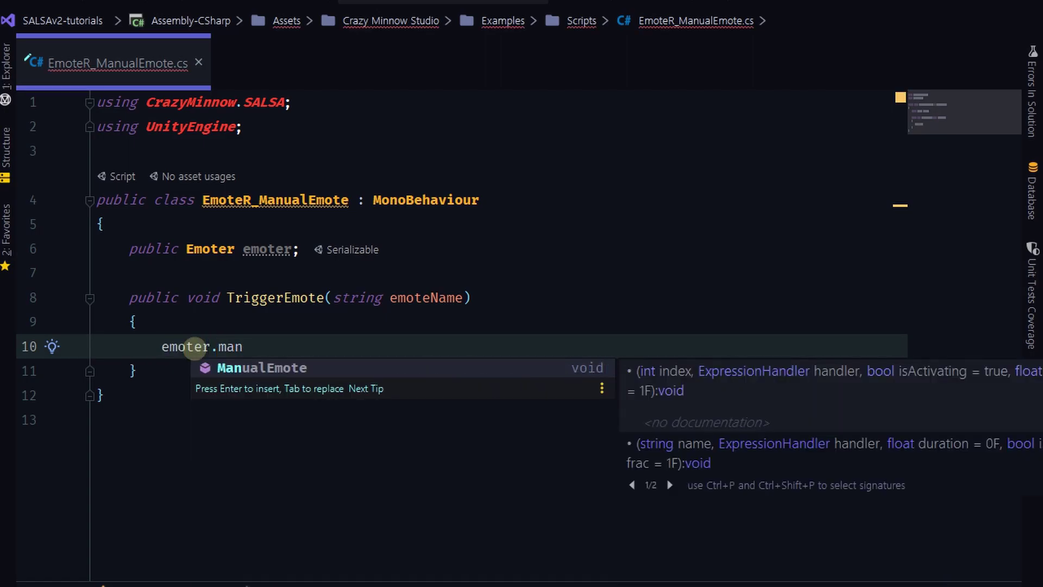
{"action": "key", "text": "Return"}
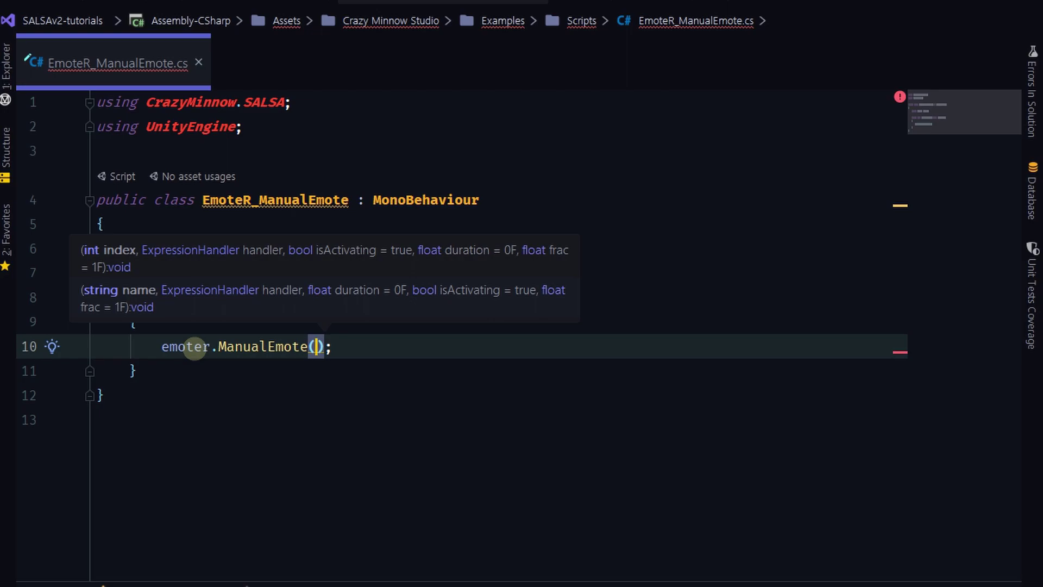
{"action": "type", "text": "emo"}
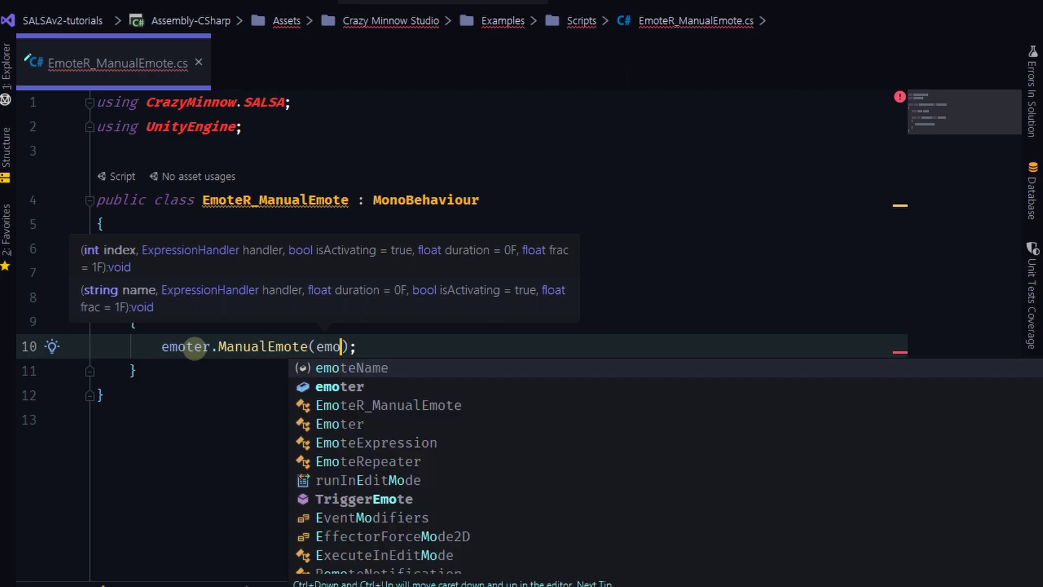
{"action": "key", "text": "Return"}
{"action": "type", "text": ","}
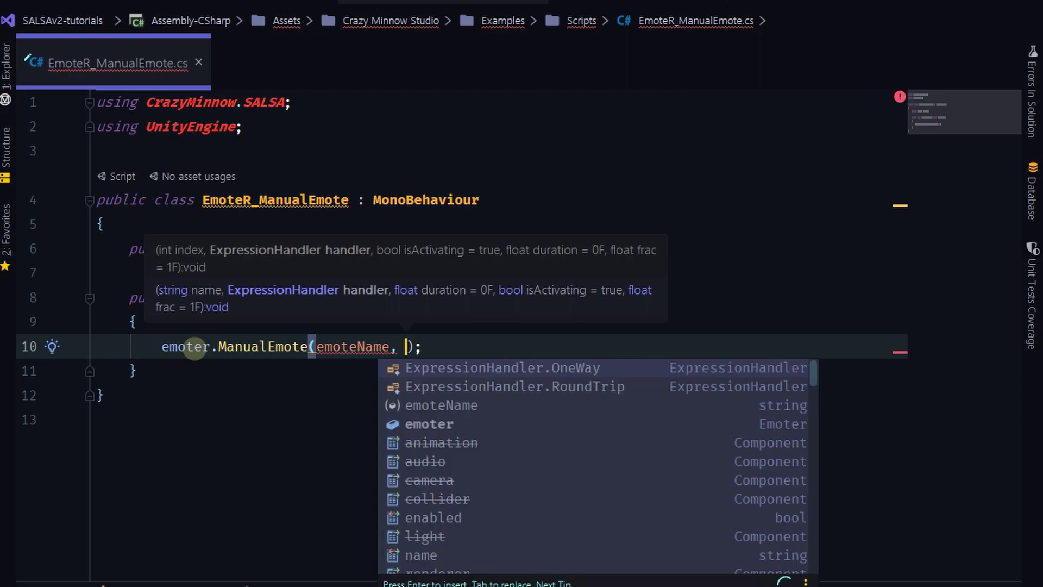
{"action": "key", "text": "Down"}
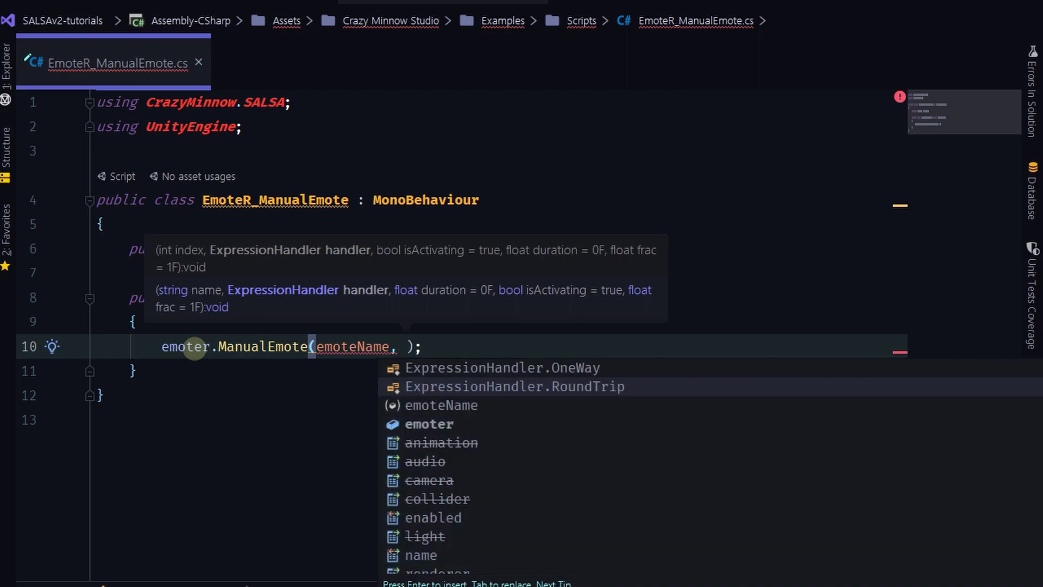
{"action": "key", "text": "Return"}
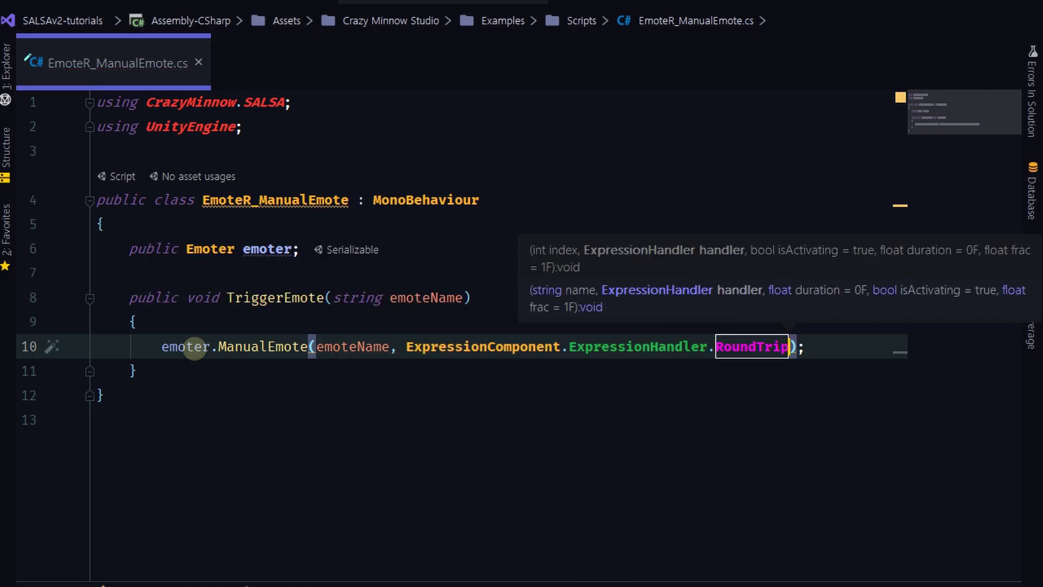
{"action": "key", "text": "End"}
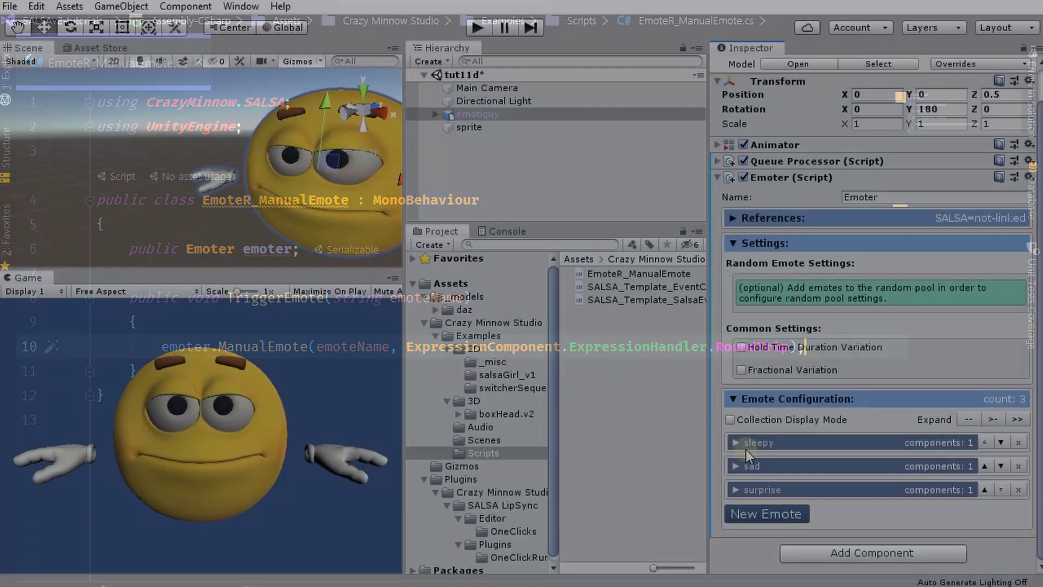
{"action": "left_click", "coordinate": [746, 445]}
{"action": "scroll", "coordinate": [806, 408], "scroll_direction": "down", "scroll_amount": 5}
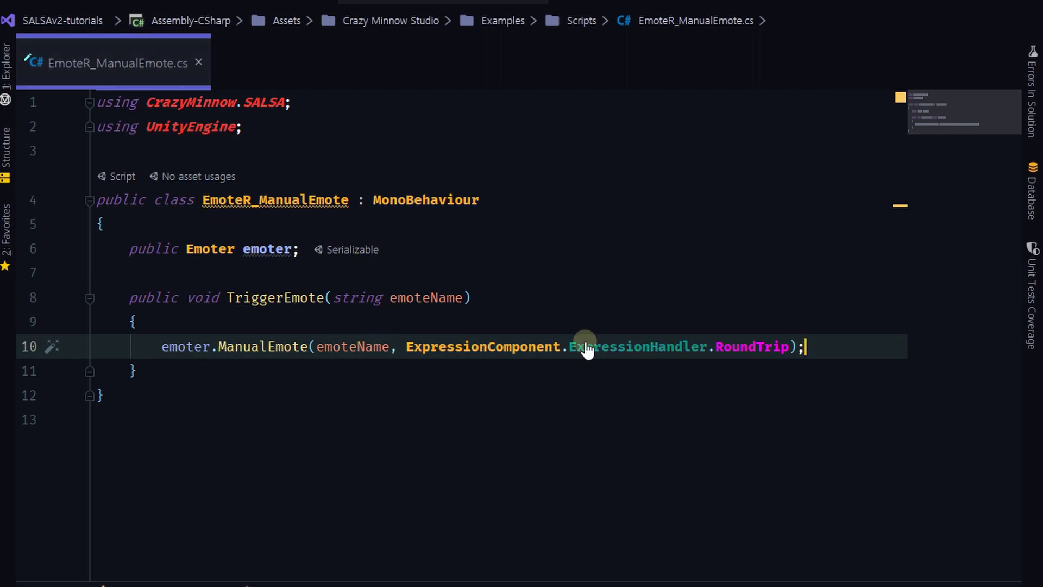
Save the script and add a UI Button to the scene.
{"action": "key", "text": "ctrl+s"}
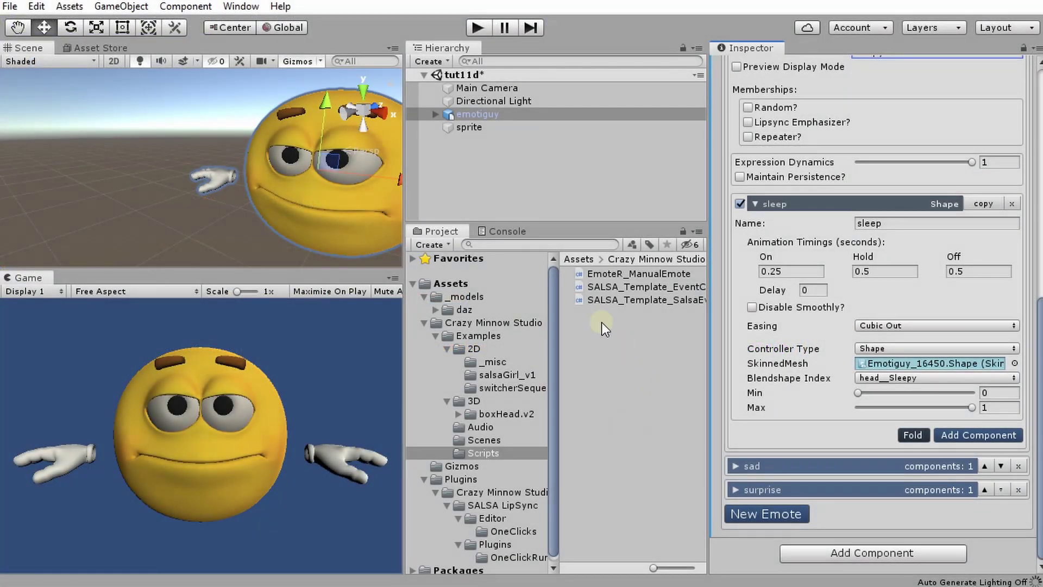
{"action": "right_click", "coordinate": [465, 153]}
{"action": "mouse_move", "coordinate": [508, 429]}
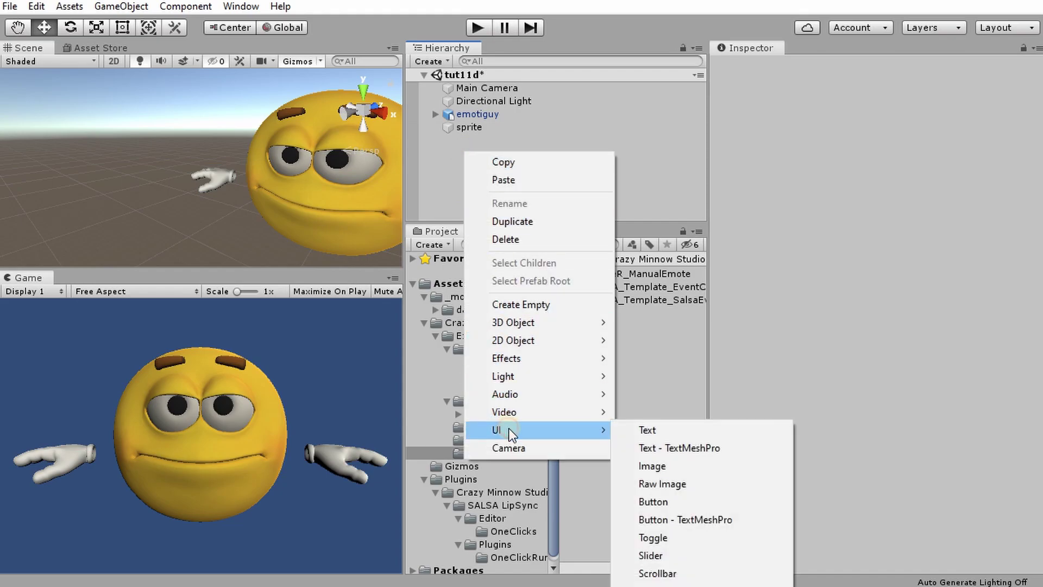
{"action": "left_click", "coordinate": [663, 500]}
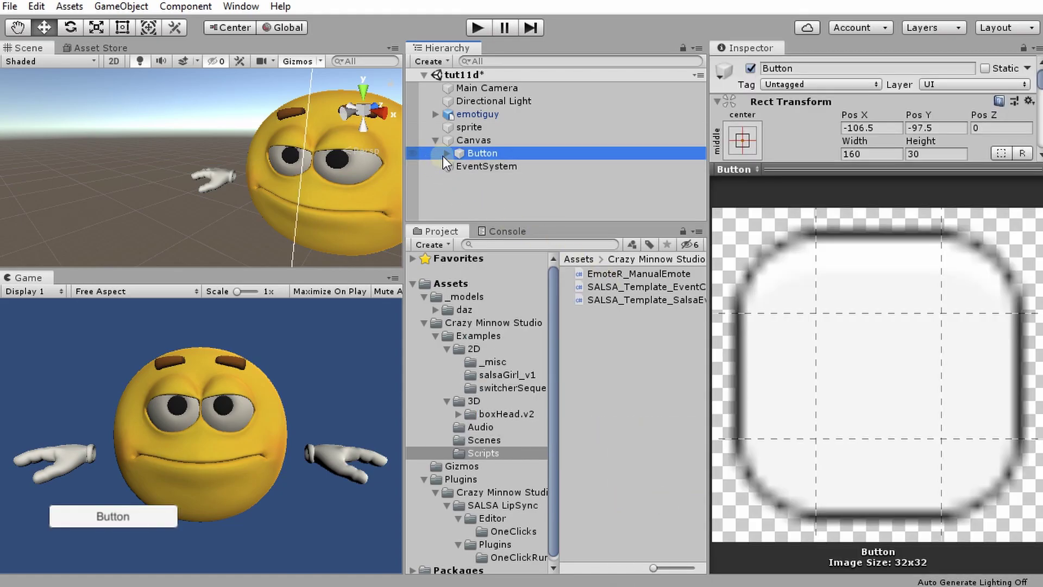
Change the button's Text label to 'sad'.
{"action": "left_click", "coordinate": [444, 154]}
{"action": "left_click", "coordinate": [490, 165]}
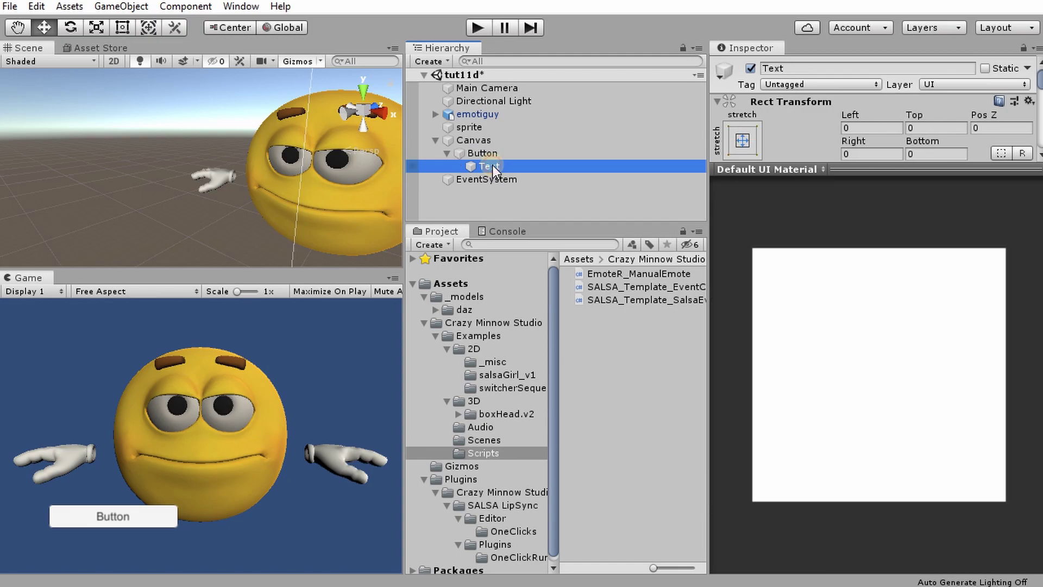
{"action": "left_click", "coordinate": [843, 171]}
{"action": "left_click", "coordinate": [760, 327]}
{"action": "type", "text": "sad"}
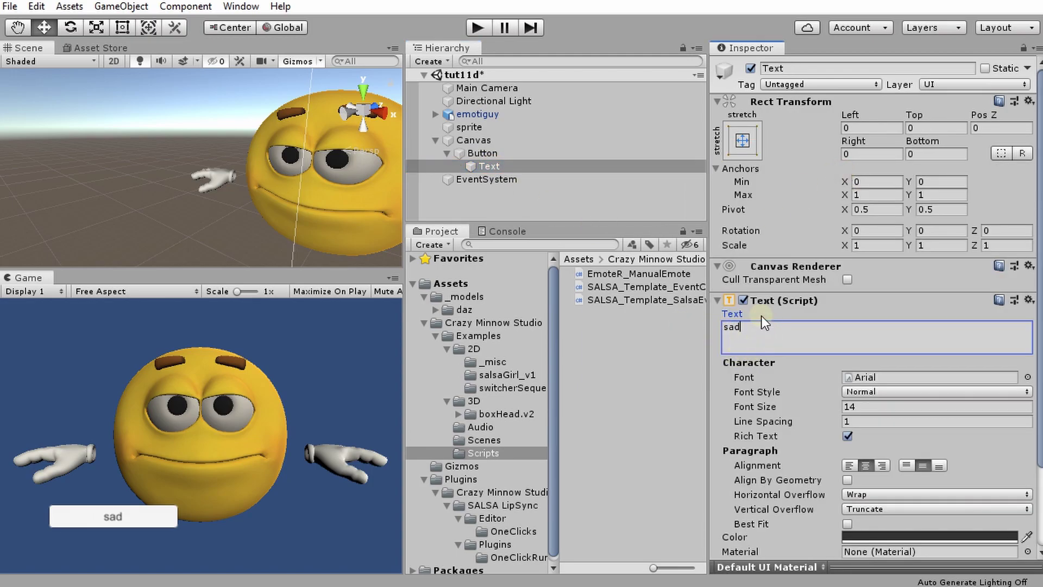
{"action": "left_click", "coordinate": [718, 300]}
{"action": "left_click", "coordinate": [483, 154]}
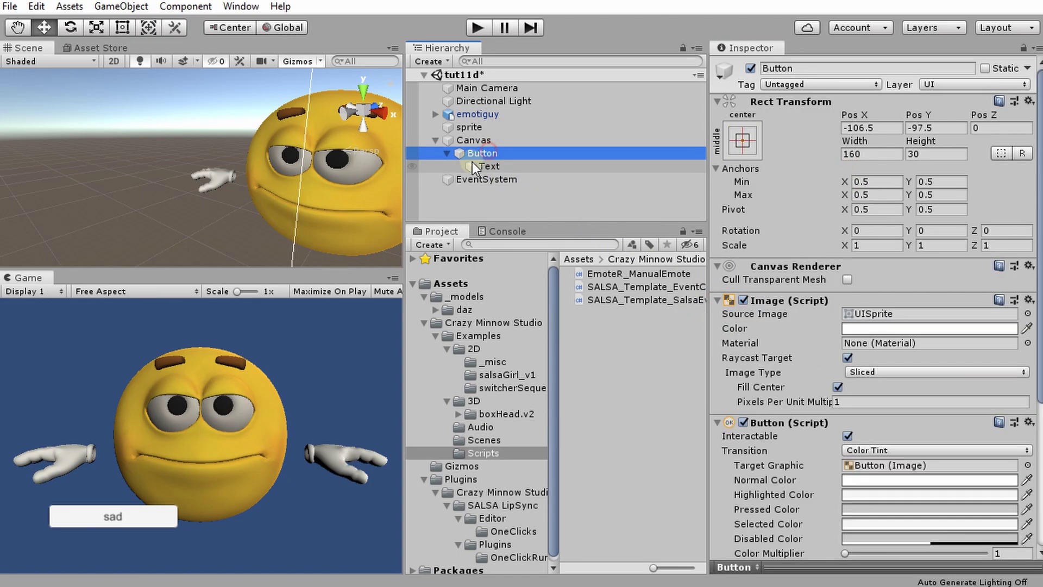
{"action": "left_click", "coordinate": [448, 153]}
{"action": "scroll", "coordinate": [876, 341], "scroll_direction": "down", "scroll_amount": 5}
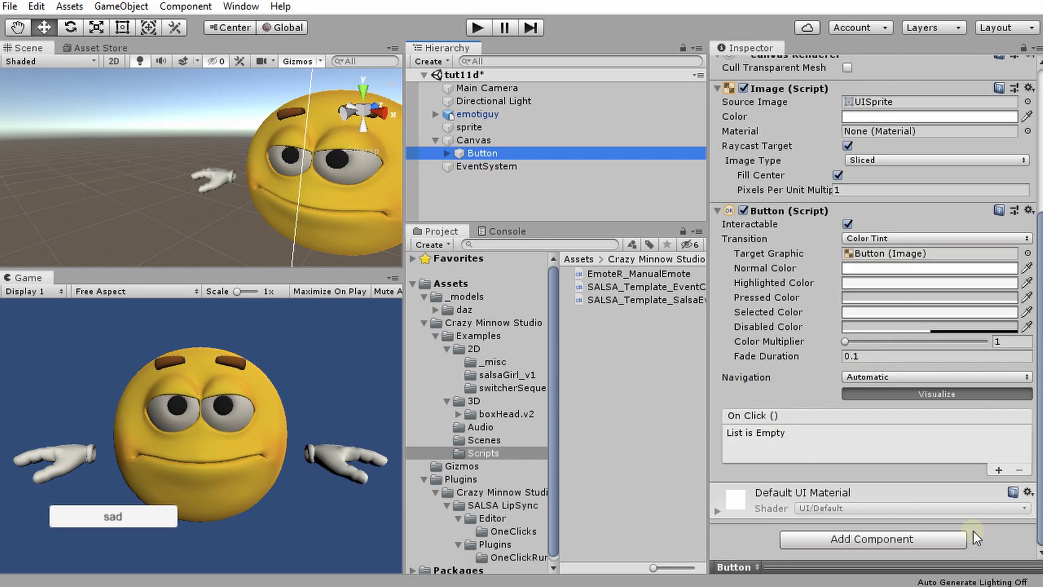
Add an On Click entry targeting emotiguy that calls EmoteR_ManualEmote.TriggerEmote.
{"action": "left_click", "coordinate": [998, 470]}
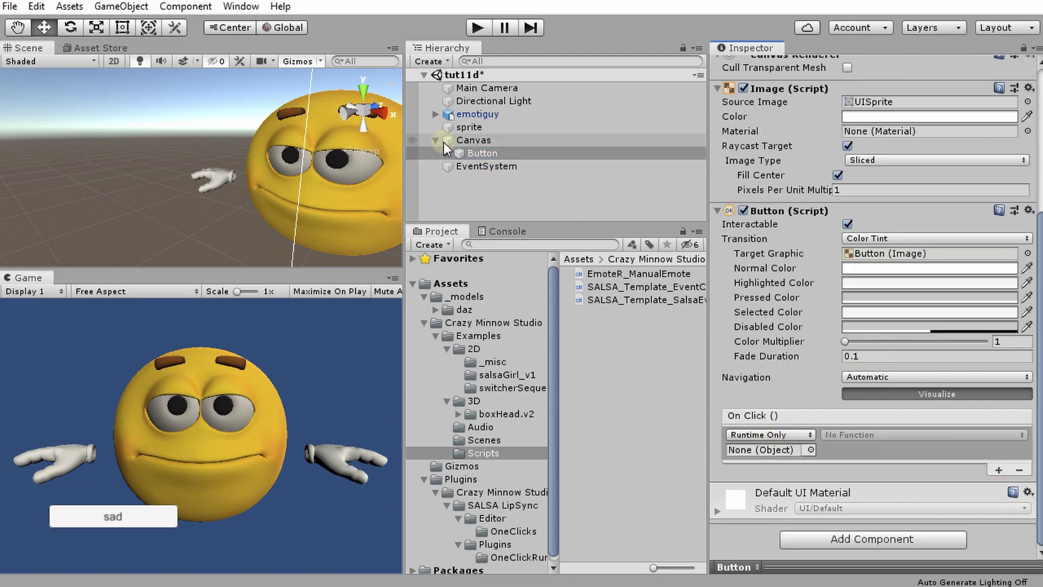
{"action": "left_click_drag", "start_coordinate": [632, 273], "coordinate": [741, 449]}
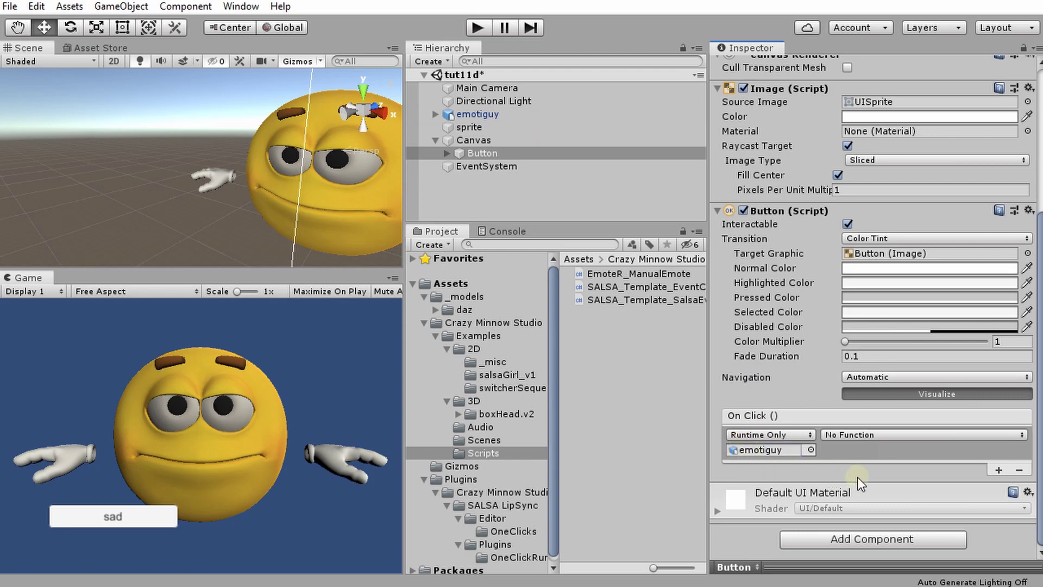
{"action": "left_click", "coordinate": [860, 436]}
{"action": "mouse_move", "coordinate": [889, 570]}
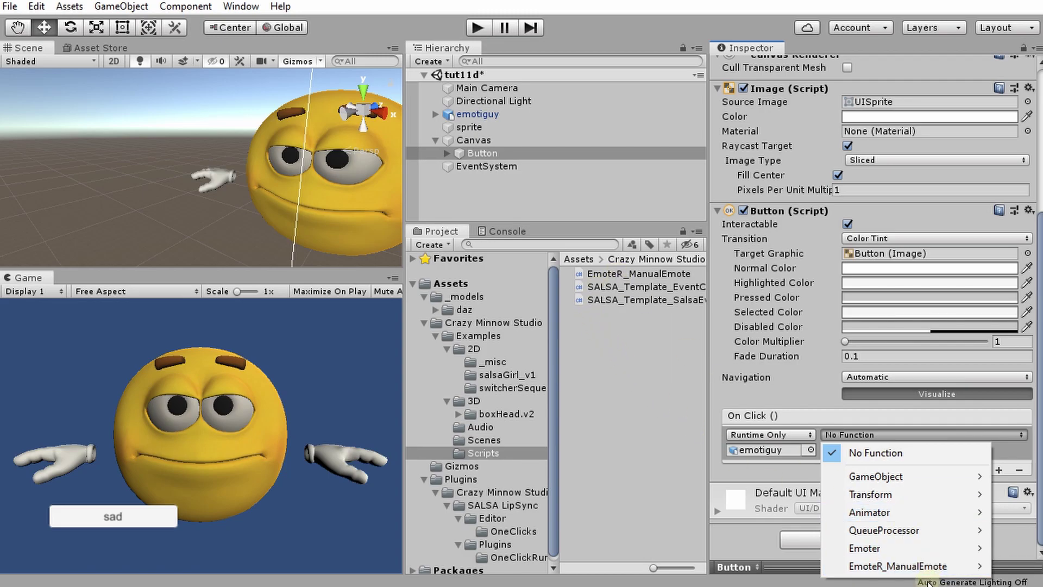
{"action": "left_click", "coordinate": [1024, 582]}
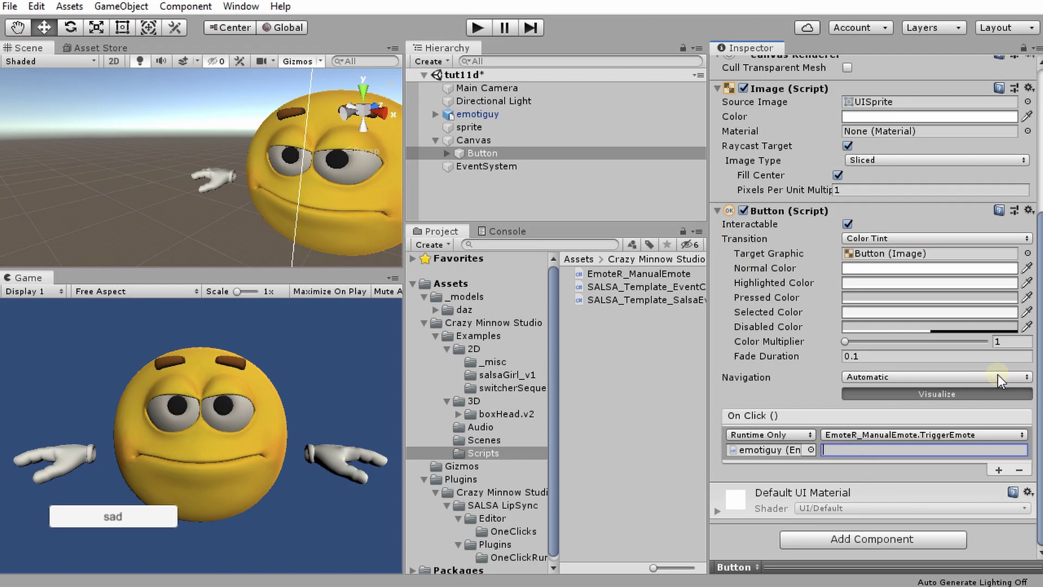
Enter 'sad' as the TriggerEmote argument, then briefly preview sad in emotiguy's collection view.
{"action": "type", "text": "sad"}
{"action": "left_click", "coordinate": [477, 114]}
{"action": "left_click", "coordinate": [746, 273]}
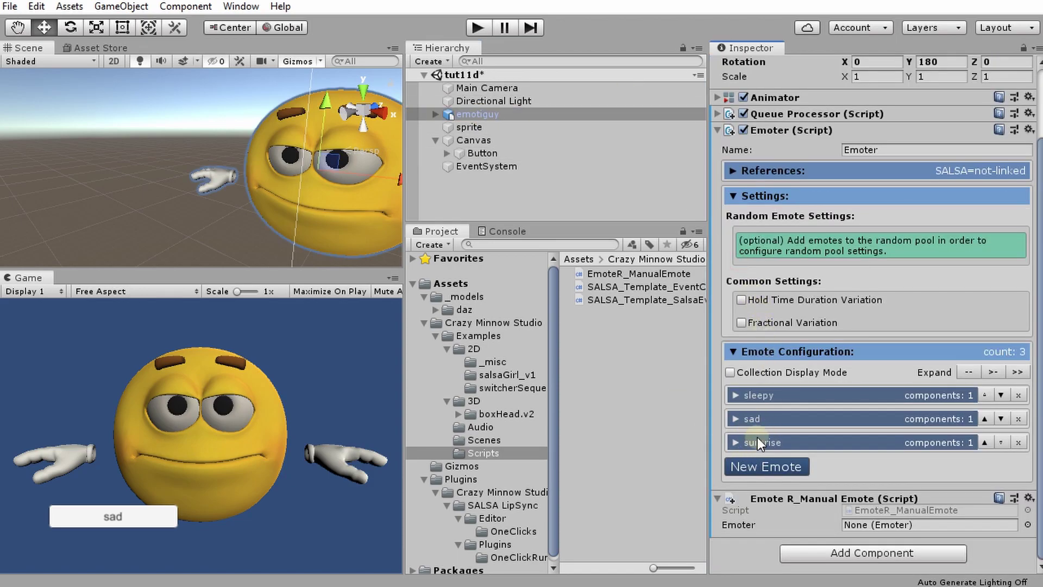
{"action": "left_click", "coordinate": [754, 371]}
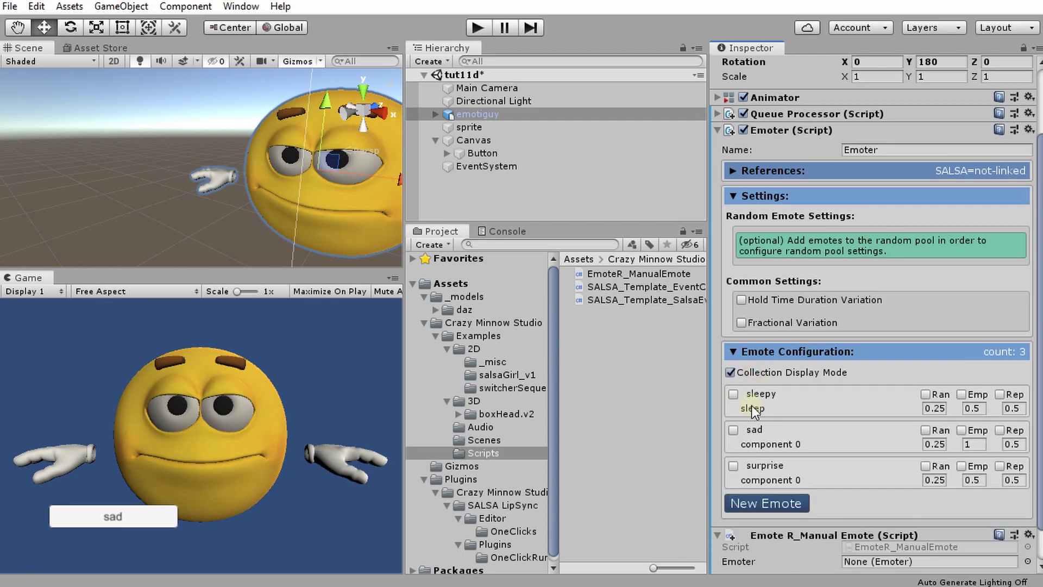
{"action": "left_click", "coordinate": [734, 430]}
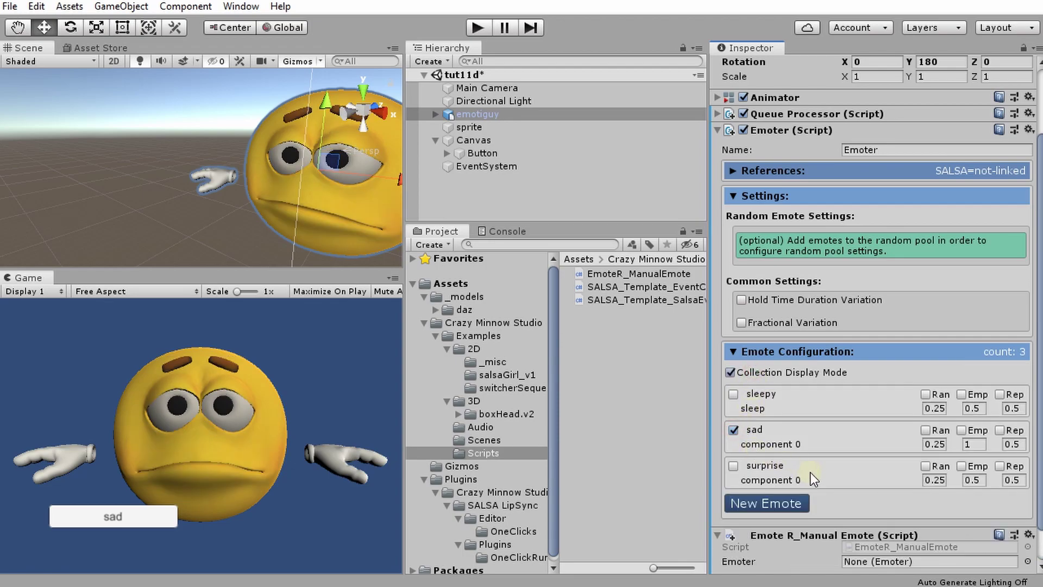
{"action": "left_click", "coordinate": [733, 430]}
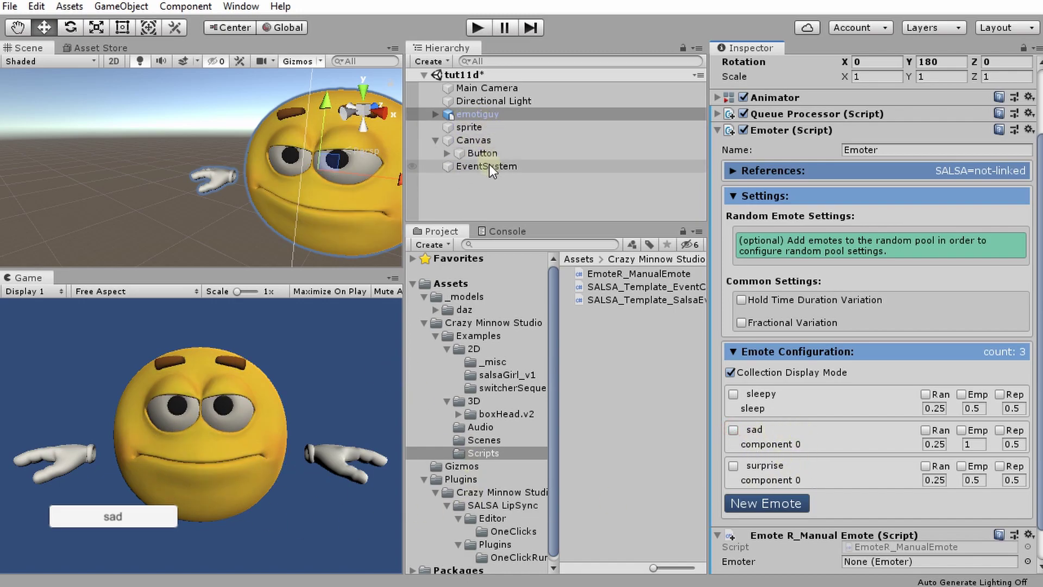
Test the sad button in Play mode, which throws a NullReferenceException, then stop Play.
{"action": "left_click", "coordinate": [475, 26]}
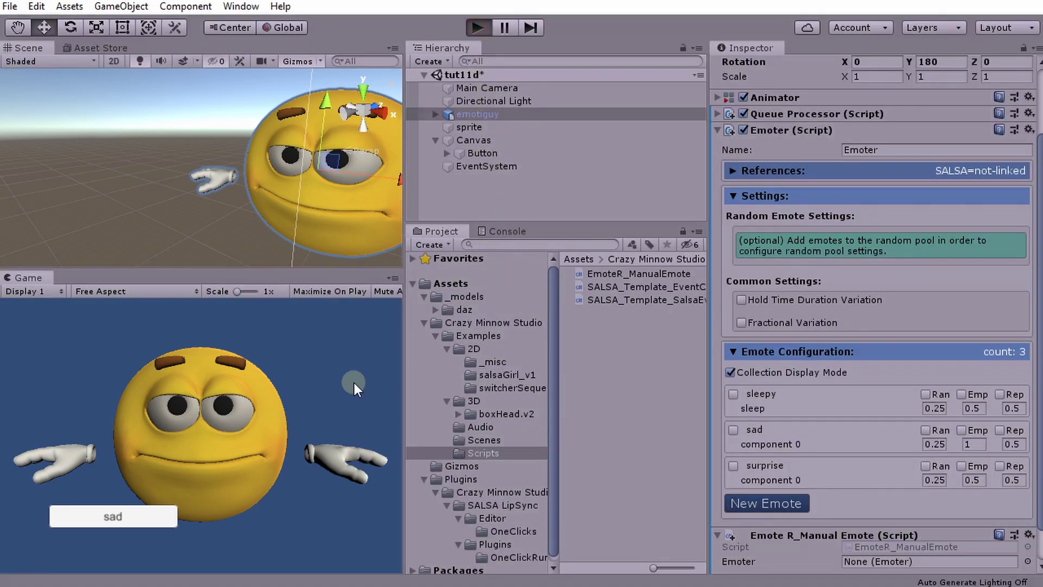
{"action": "left_click", "coordinate": [128, 520]}
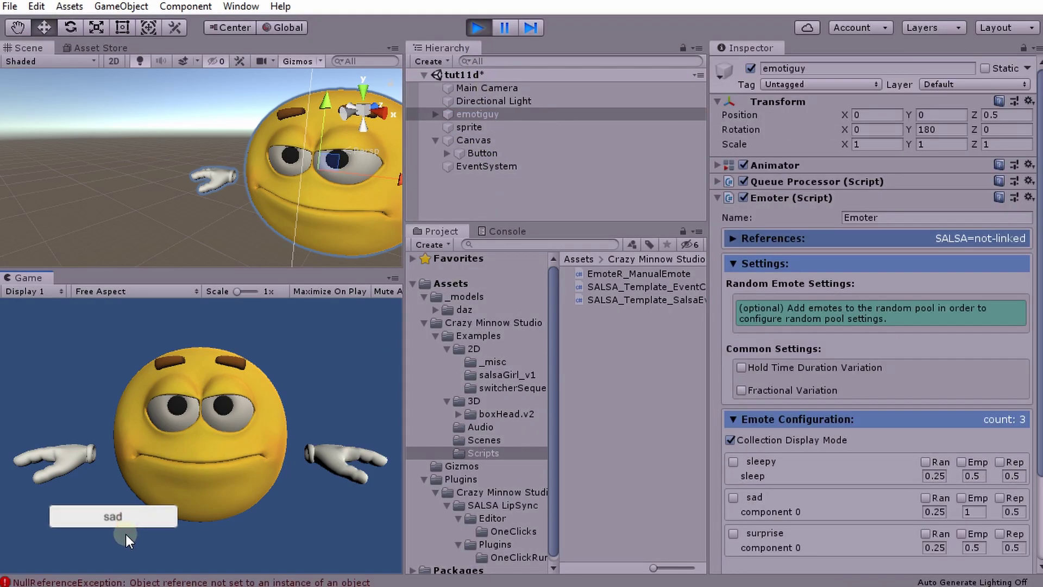
{"action": "left_click", "coordinate": [458, 369]}
{"action": "left_click", "coordinate": [468, 25]}
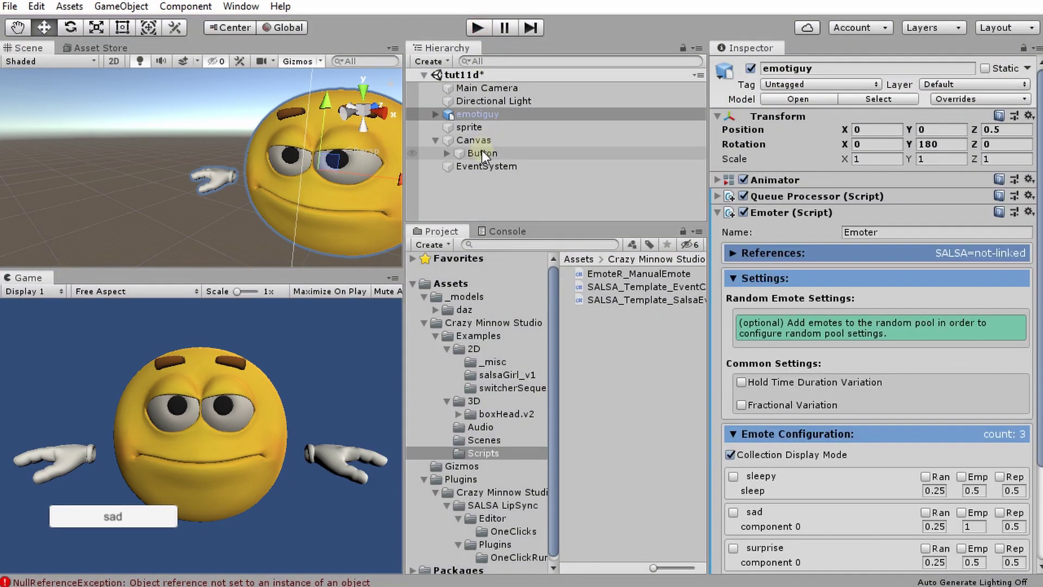
Drag emotiguy into the EmoteR_Manual Emote component's Emoter field.
{"action": "left_click", "coordinate": [474, 114]}
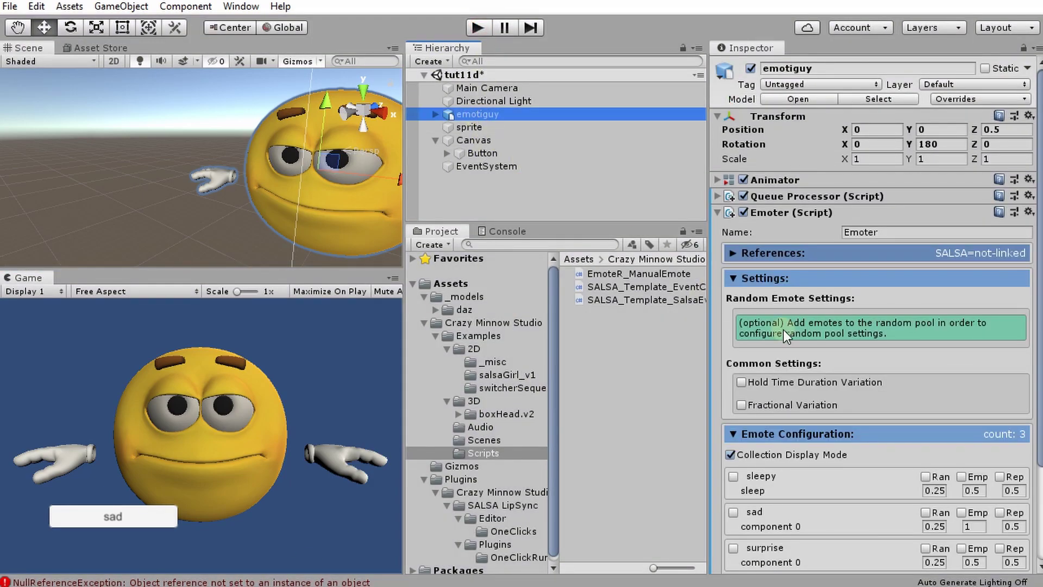
{"action": "scroll", "coordinate": [783, 320], "scroll_direction": "down", "scroll_amount": 4}
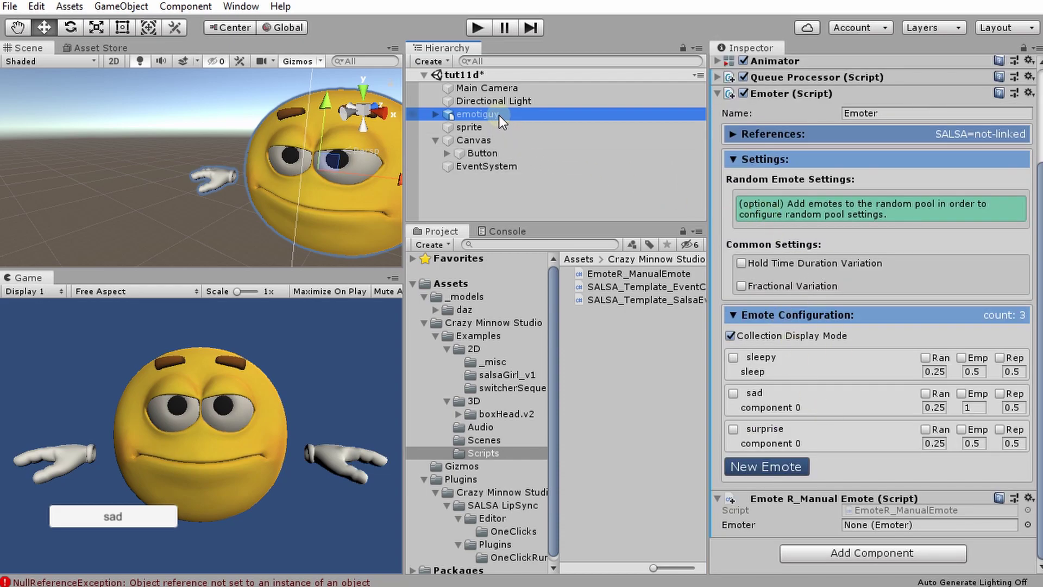
{"action": "left_click_drag", "start_coordinate": [495, 113], "coordinate": [869, 524]}
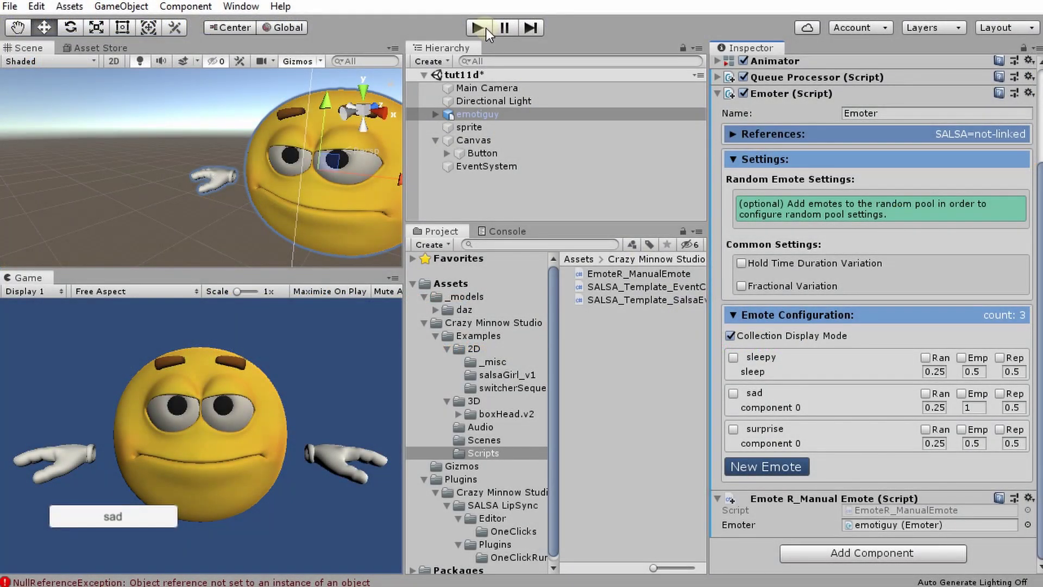
Retest the sad button in Play mode, then stop Play.
{"action": "left_click", "coordinate": [486, 27]}
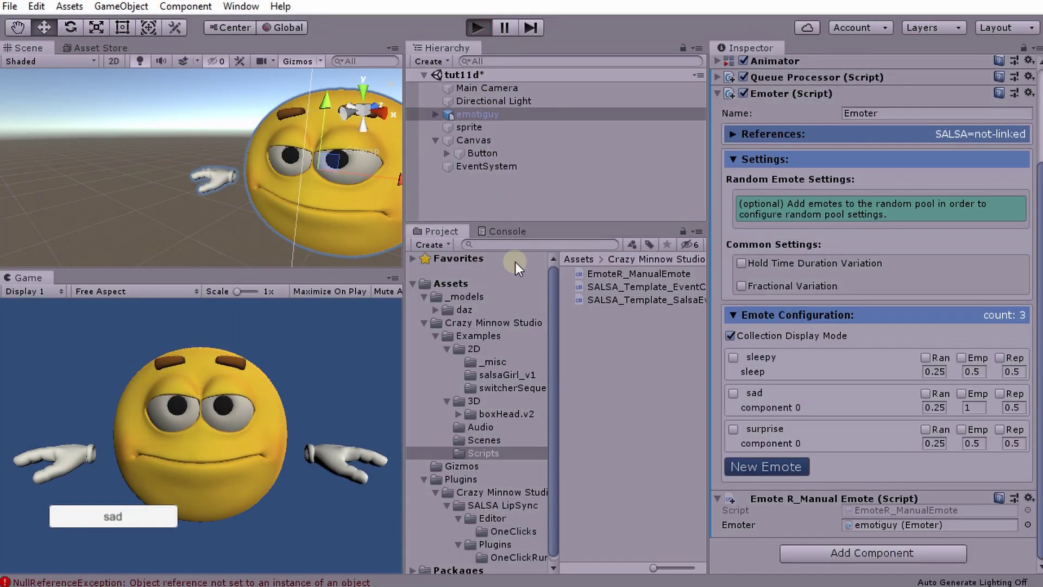
{"action": "left_click", "coordinate": [109, 518]}
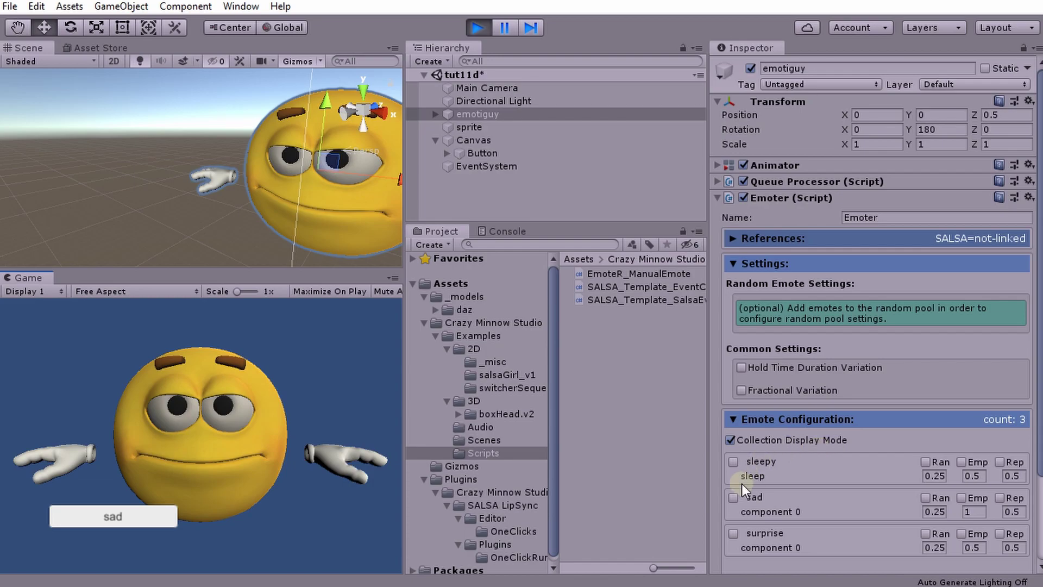
{"action": "left_click", "coordinate": [479, 27]}
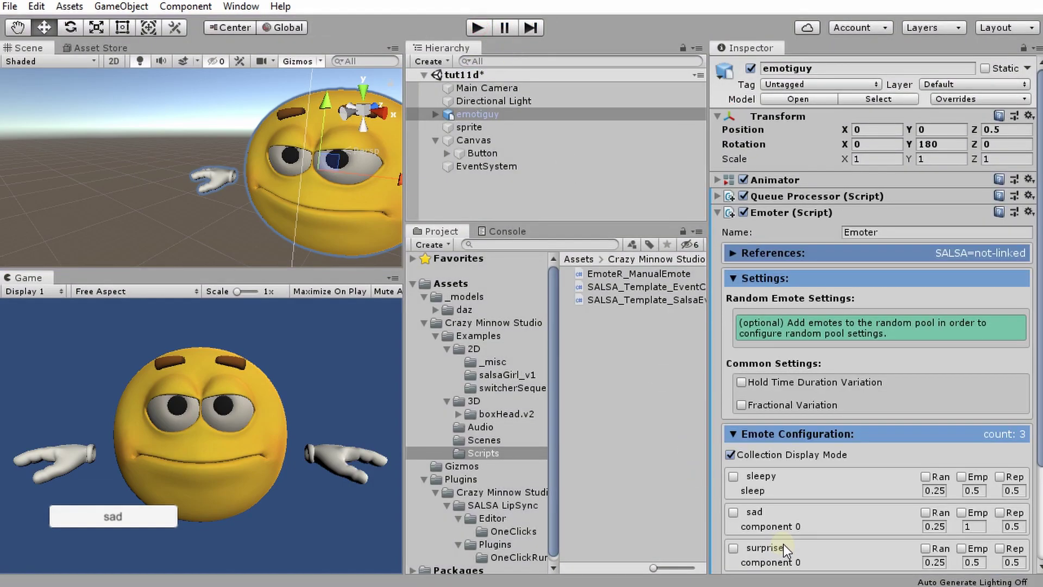
Set the sad emote's Ran and Rep values to 1.
{"action": "left_click", "coordinate": [936, 525]}
{"action": "type", "text": "1"}
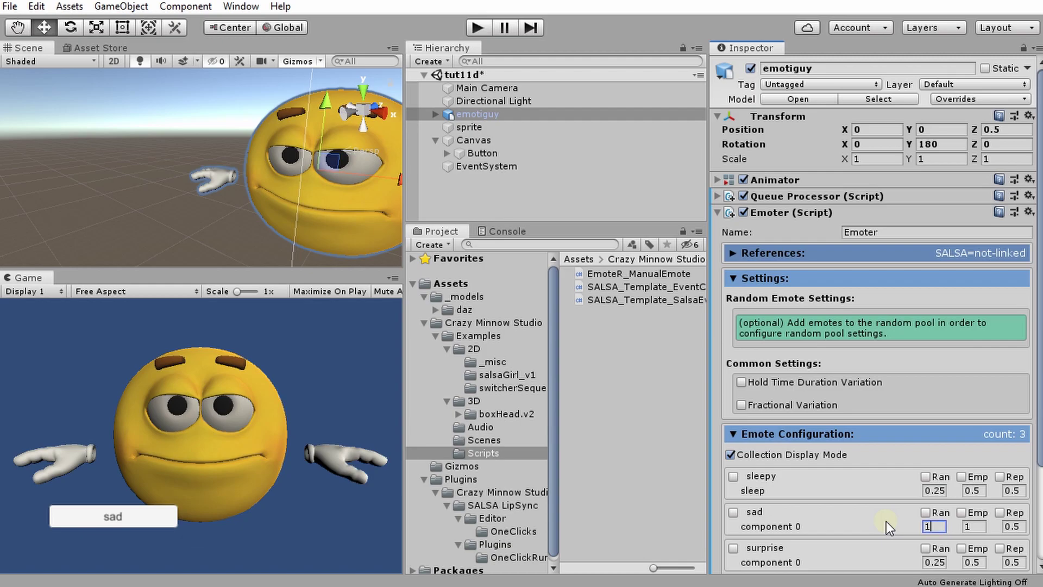
{"action": "left_click", "coordinate": [1013, 526]}
{"action": "type", "text": "1"}
Play the scene and press the sad button to show emotiguy's sad face.
{"action": "left_click", "coordinate": [476, 28]}
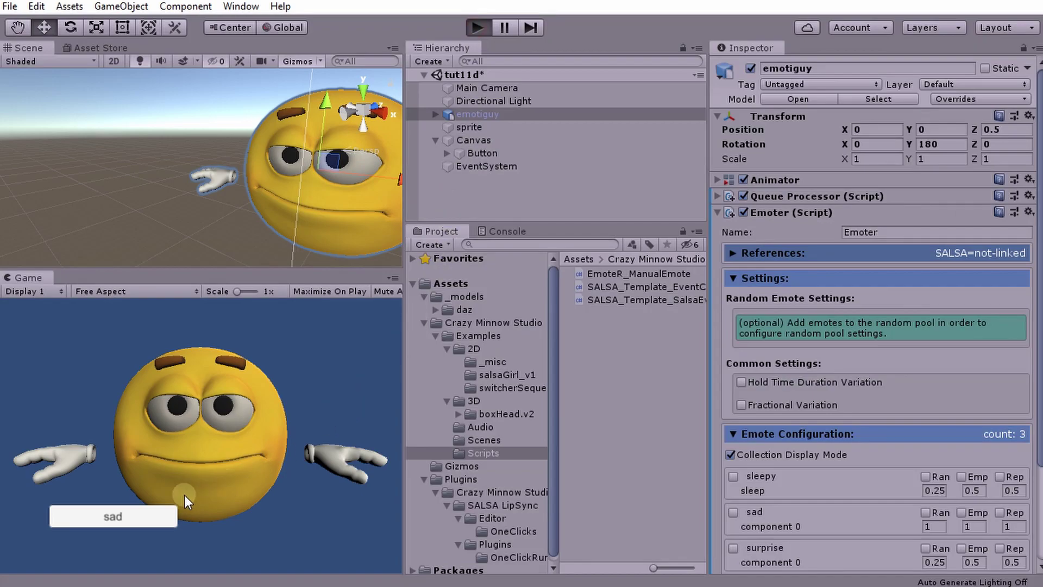
{"action": "left_click", "coordinate": [110, 517]}
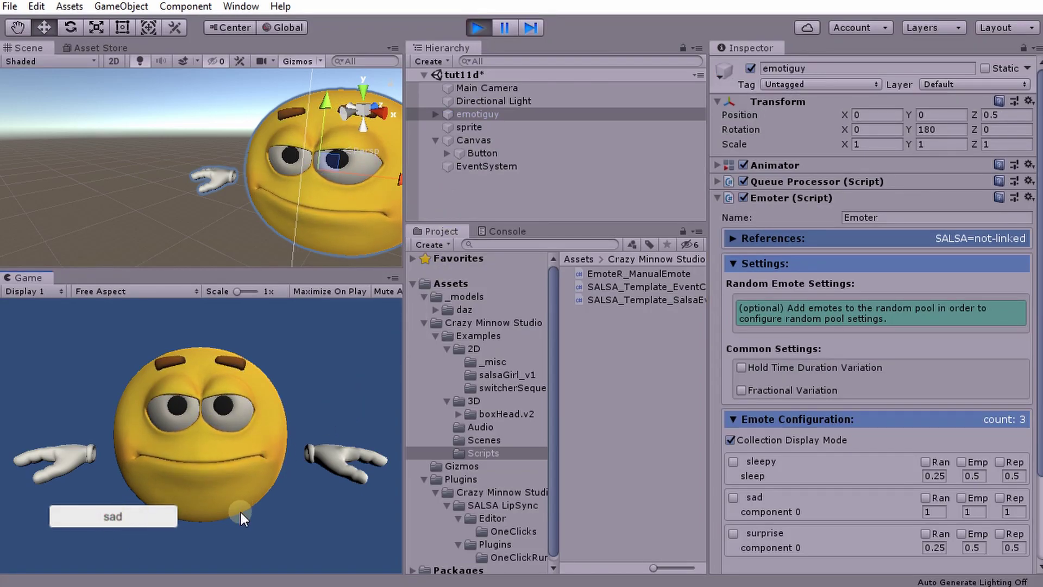
{"action": "left_click", "coordinate": [478, 26]}
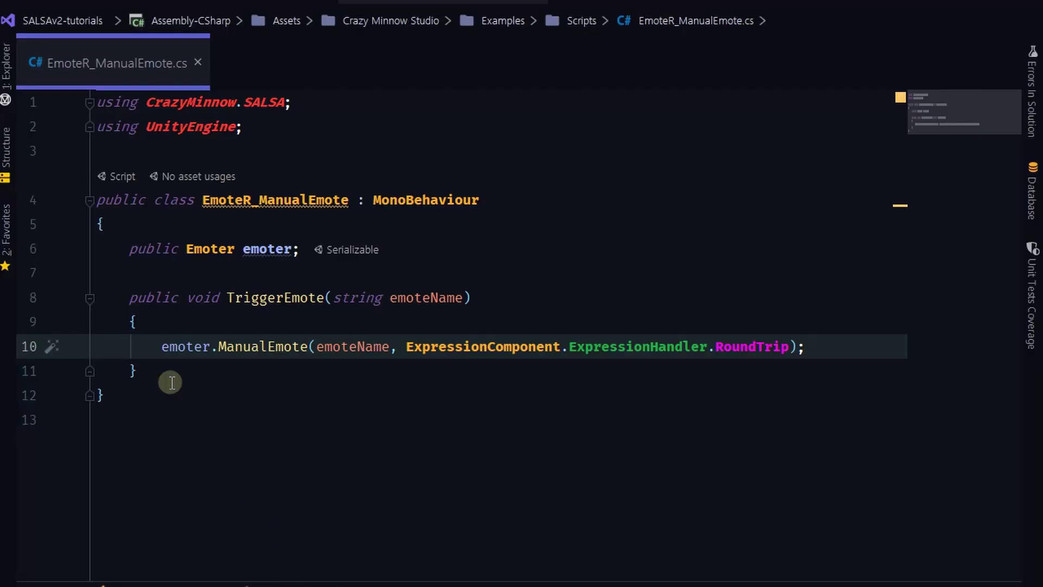
Write an empty public void ToggleEmote(string emoteName) method right after TriggerEmote's closing brace.
{"action": "left_click", "coordinate": [223, 415]}
{"action": "key", "text": "Return"}
{"action": "key", "text": "Return"}
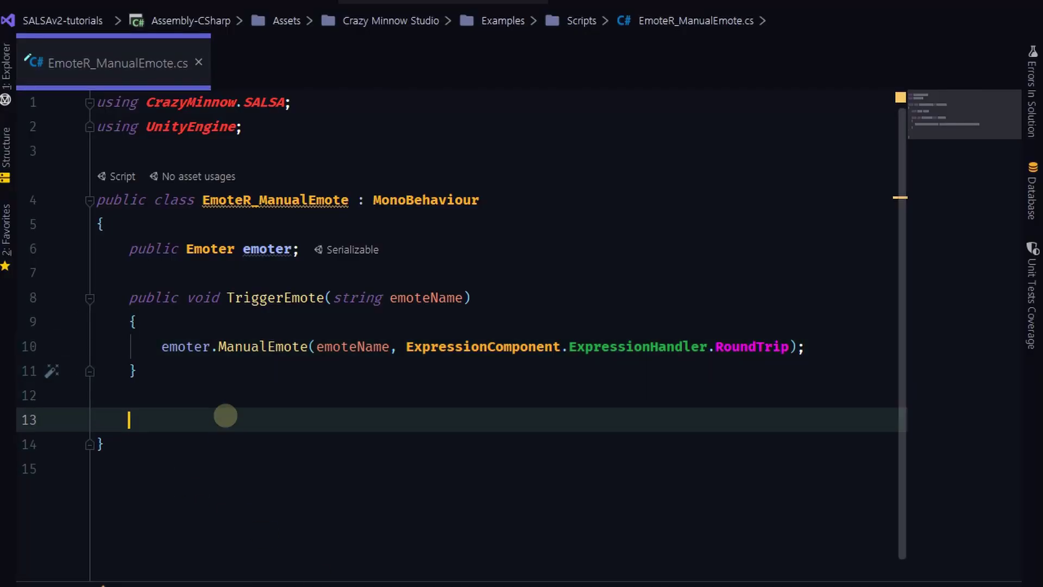
{"action": "type", "text": "public void "}
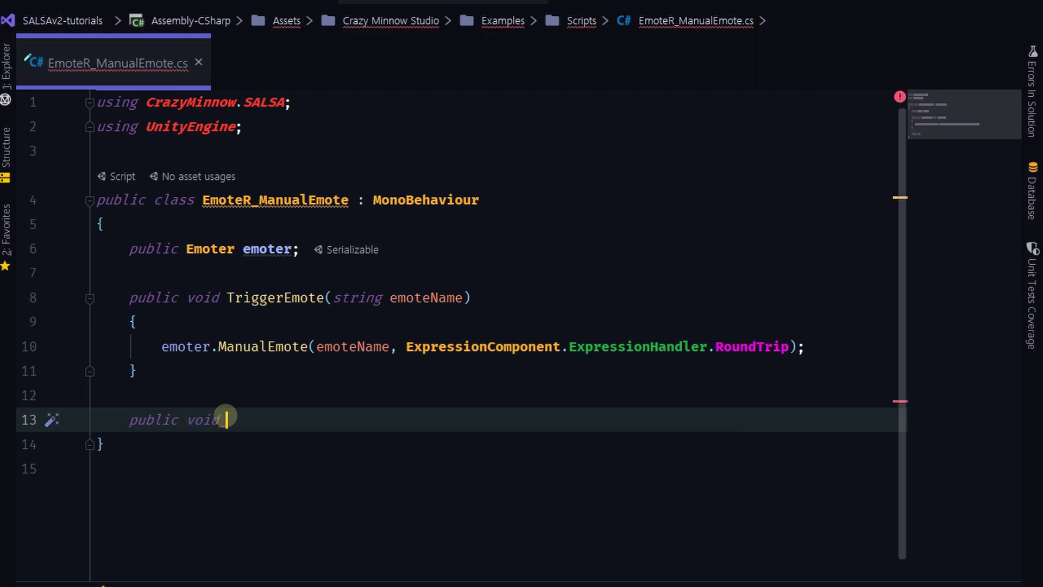
{"action": "type", "text": "OneWayEmto"}
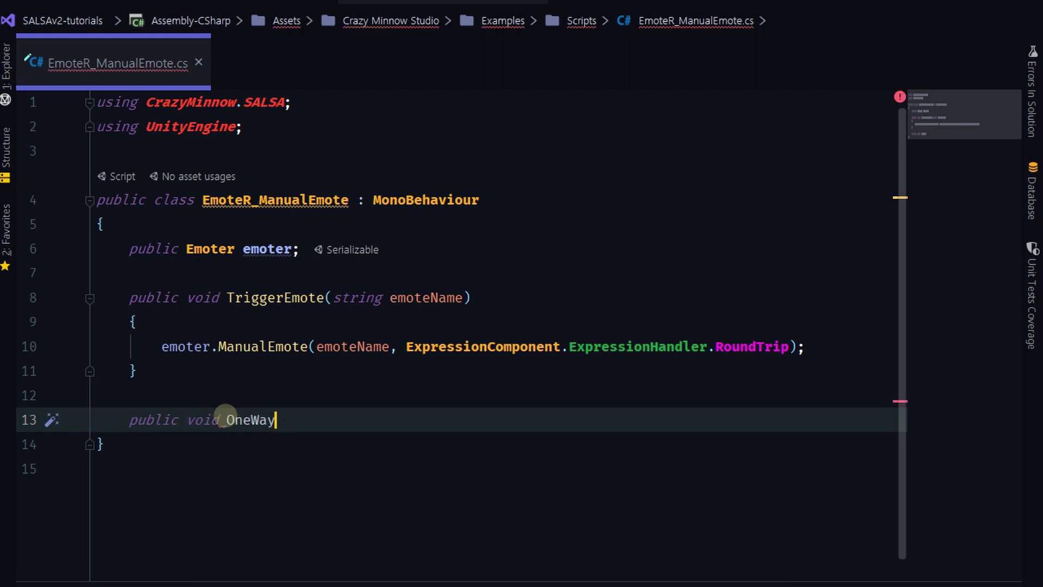
{"action": "key", "text": "BackSpace"}
{"action": "key", "text": "BackSpace"}
{"action": "key", "text": "BackSpace"}
{"action": "key", "text": "BackSpace"}
{"action": "key", "text": "BackSpace"}
{"action": "key", "text": "BackSpace"}
{"action": "key", "text": "BackSpace"}
{"action": "key", "text": "BackSpace"}
{"action": "key", "text": "BackSpace"}
{"action": "key", "text": "BackSpace"}
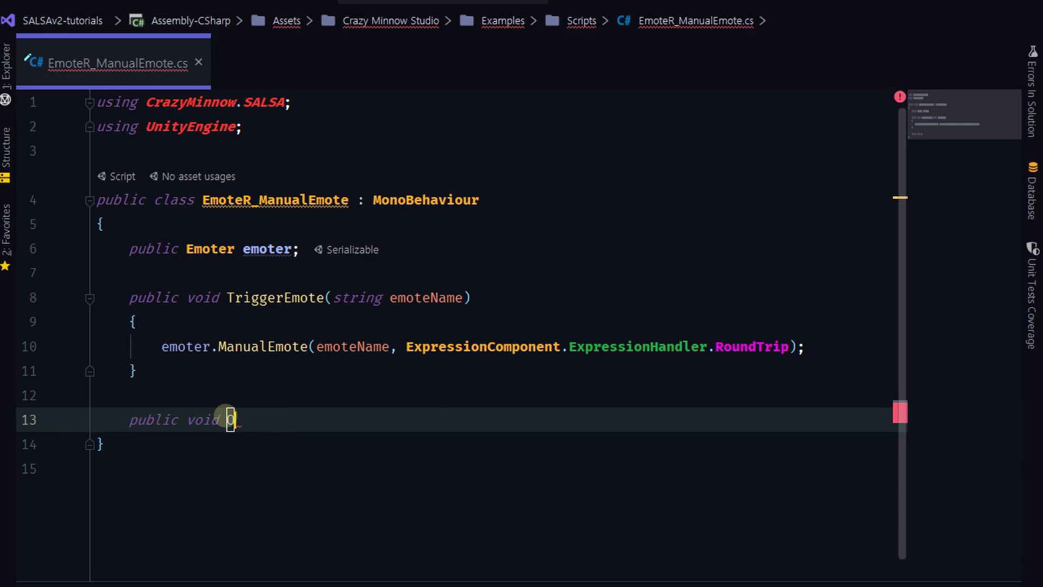
{"action": "type", "text": "ToggleEmo"}
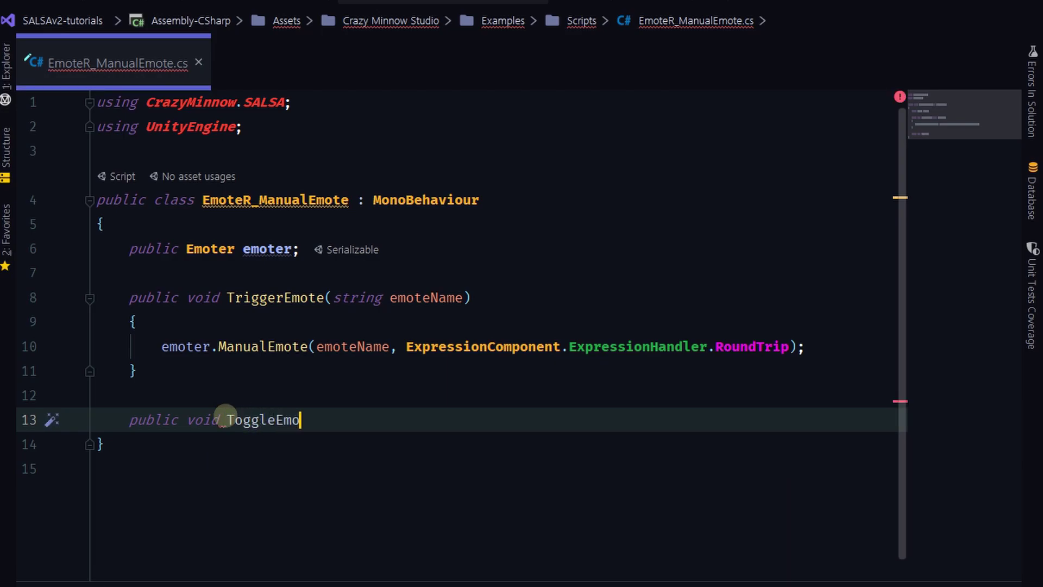
{"action": "type", "text": "te(st"}
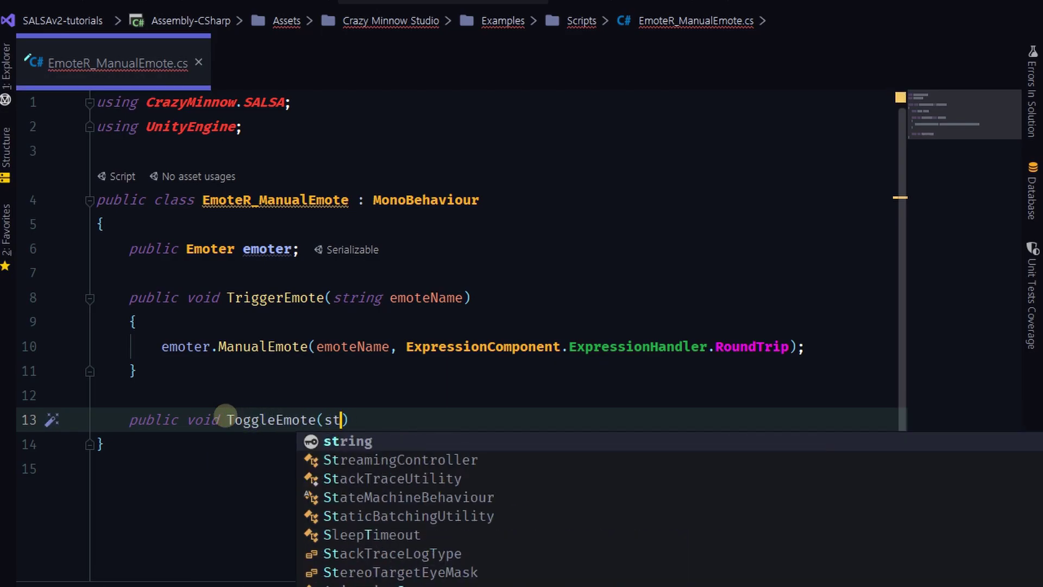
{"action": "key", "text": "Return"}
{"action": "type", "text": "emoteName"}
{"action": "key", "text": "ctrl+shift+Return"}
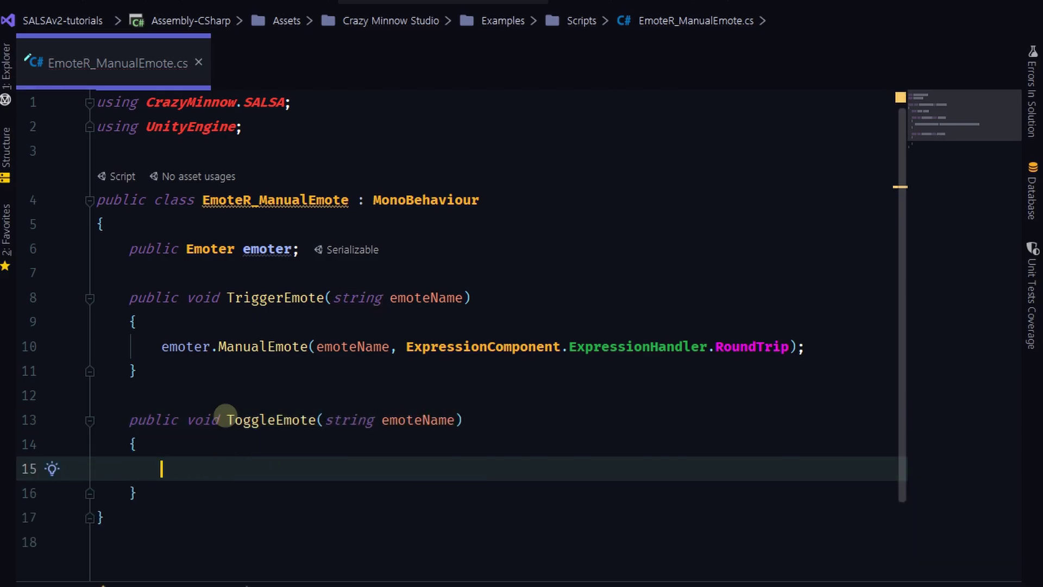
{"action": "key", "text": "Up"}
{"action": "key", "text": "Up"}
{"action": "key", "text": "Up"}
{"action": "key", "text": "Up"}
{"action": "key", "text": "Up"}
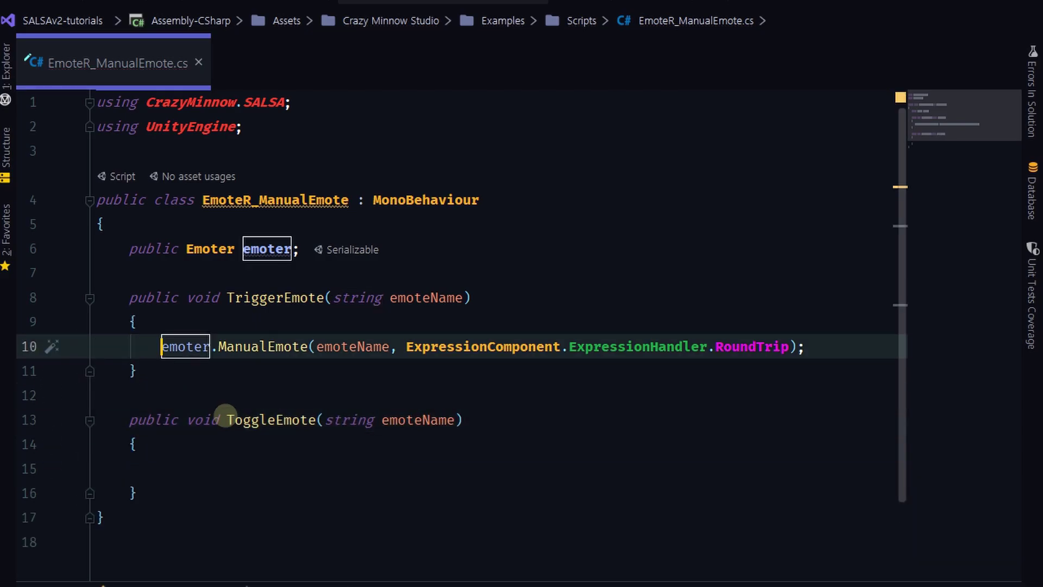
Copy the ManualEmote call into ToggleEmote and change RoundTrip to OneWay.
{"action": "key", "text": "ctrl+d"}
{"action": "key", "text": "alt+shift+Down"}
{"action": "key", "text": "alt+shift+Down"}
{"action": "key", "text": "alt+shift+Down"}
{"action": "key", "text": "alt+shift+Down"}
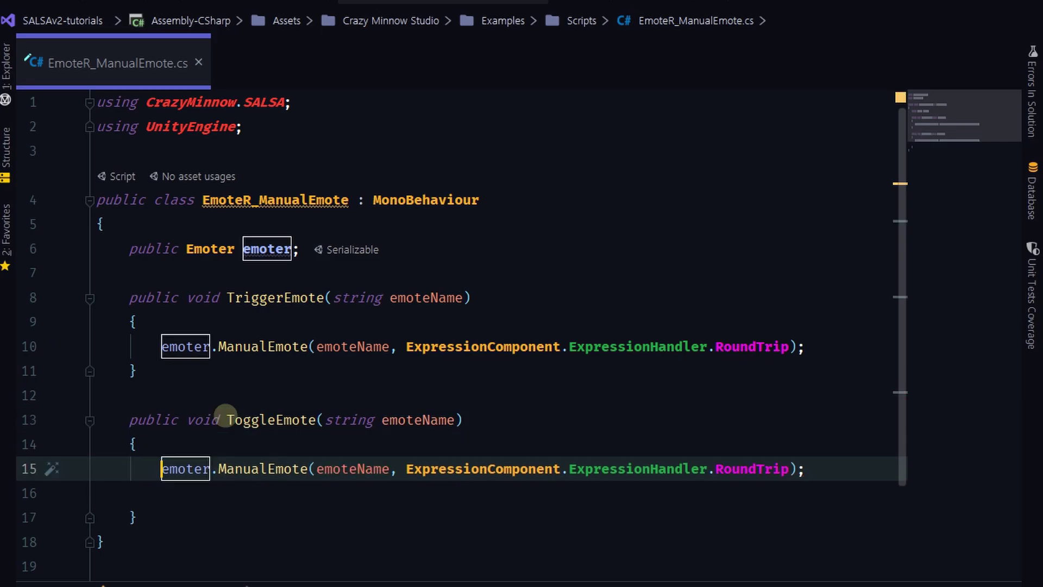
{"action": "key", "text": "Down"}
{"action": "key", "text": "BackSpace"}
{"action": "key", "text": "Left"}
{"action": "key", "text": "Left"}
{"action": "key", "text": "ctrl+shift+Left"}
{"action": "type", "text": "on"}
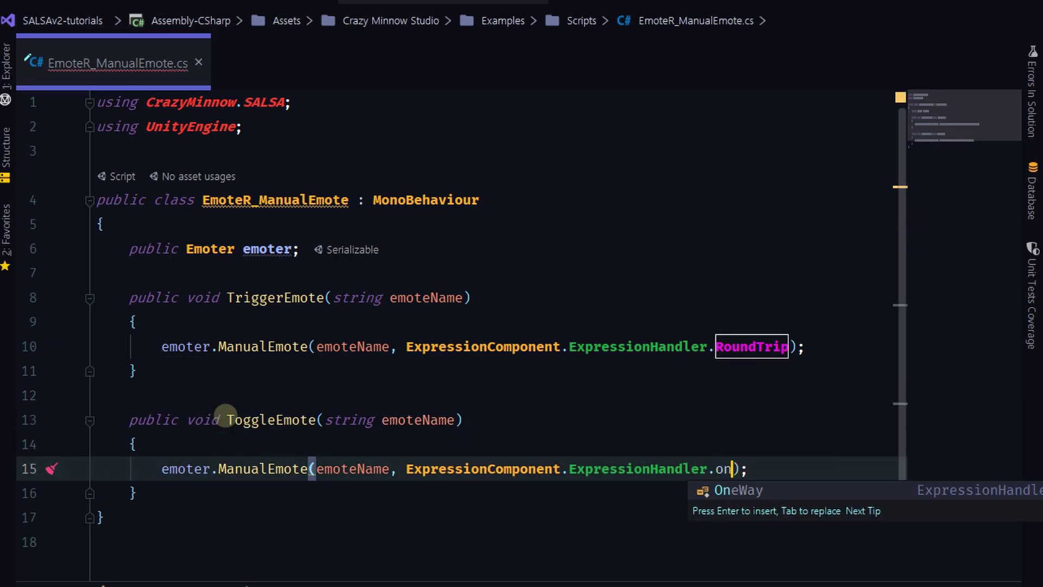
{"action": "key", "text": "Return"}
Add a 0f duration argument to the call, followed by a comma for the fourth argument.
{"action": "type", "text": ","}
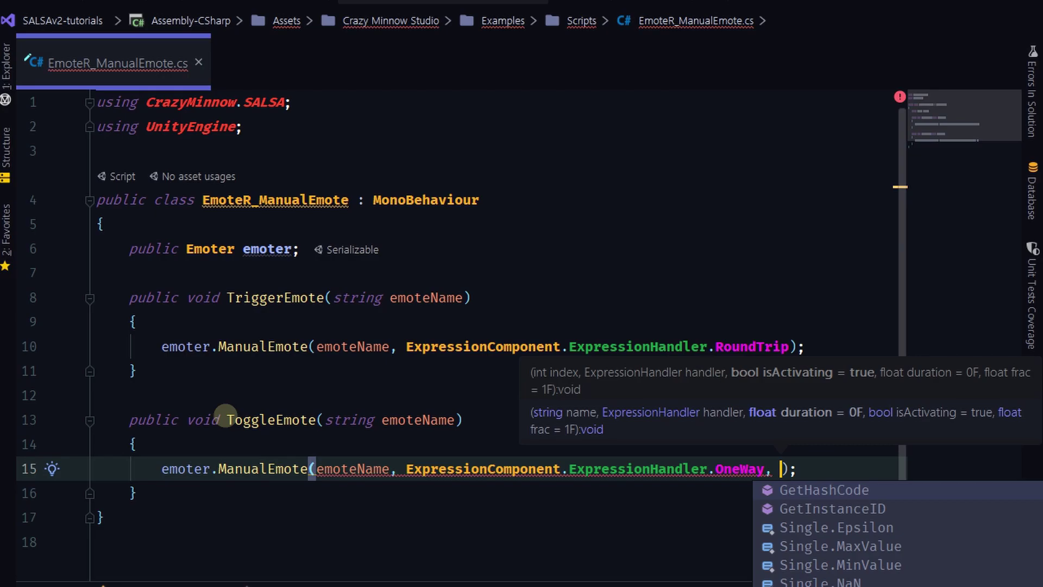
{"action": "type", "text": "1000g"}
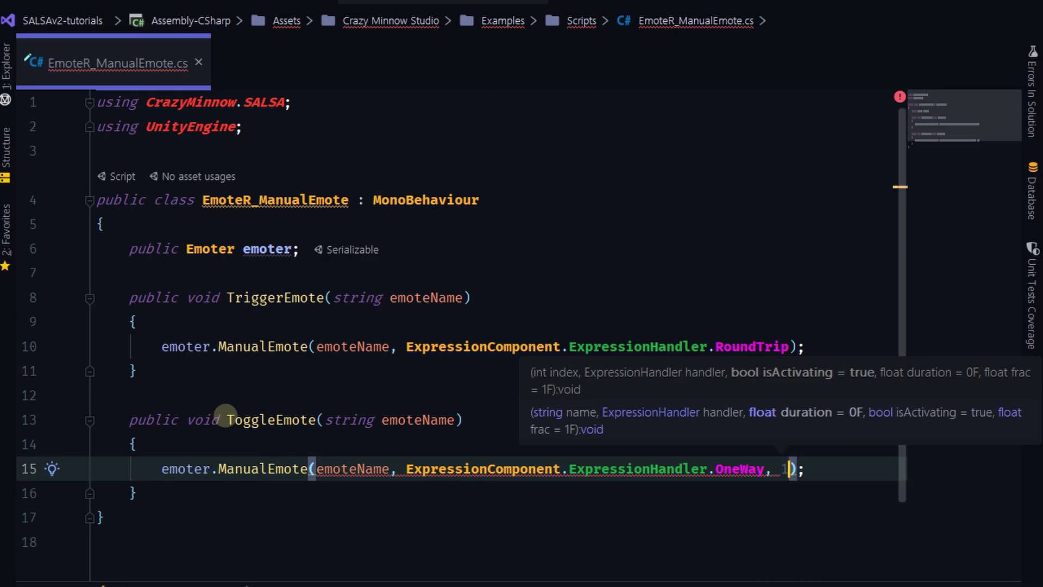
{"action": "key", "text": "BackSpace"}
{"action": "key", "text": "BackSpace"}
{"action": "key", "text": "BackSpace"}
{"action": "key", "text": "BackSpace"}
{"action": "key", "text": "BackSpace"}
{"action": "type", "text": "0f"}
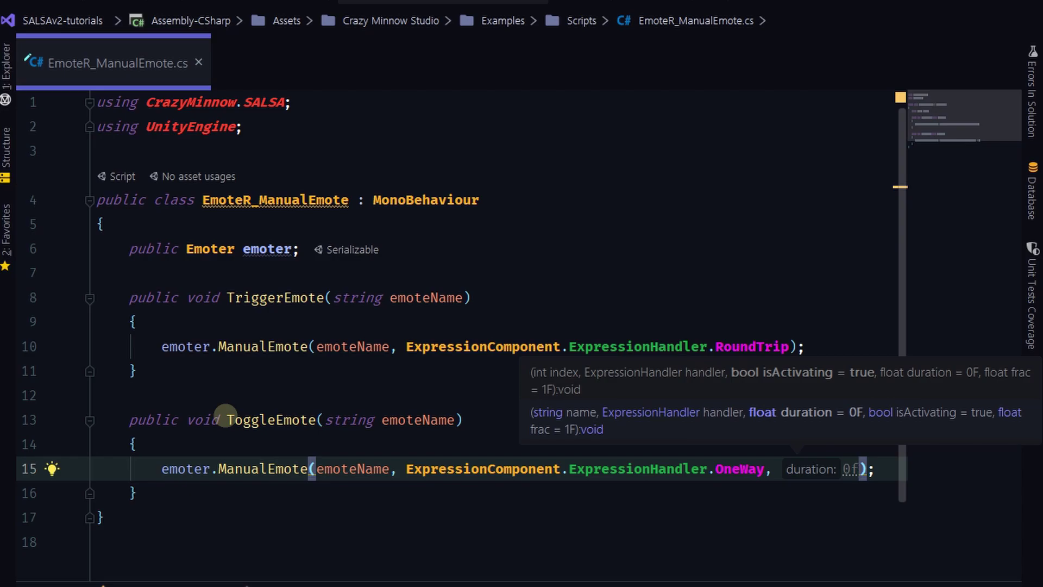
{"action": "type", "text": ","}
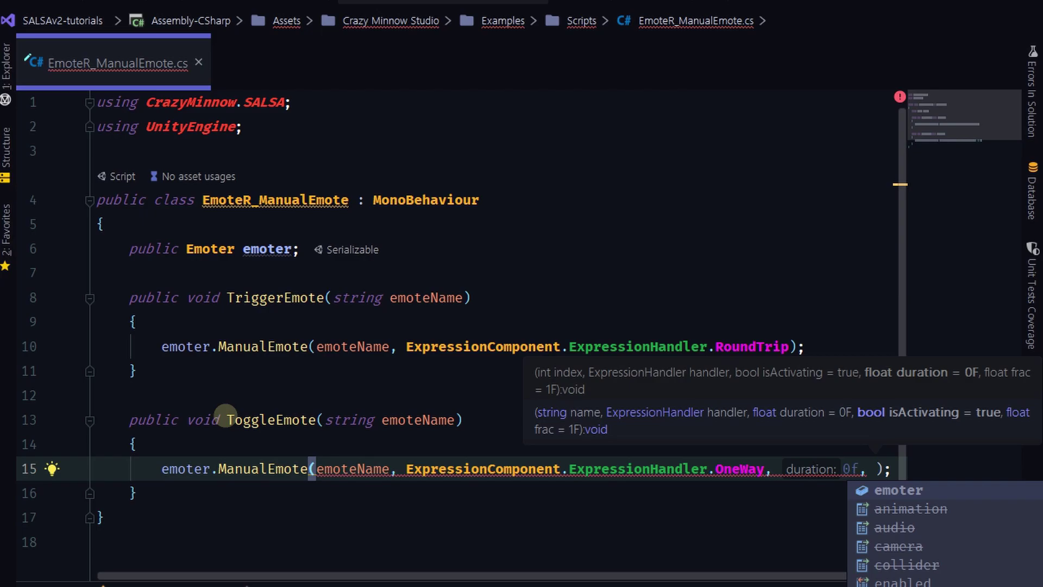
Pass emoteState as the fourth argument and declare private bool emoteState = false; below the emoter field.
{"action": "type", "text": "emoteState"}
{"action": "key", "text": "Up"}
{"action": "key", "text": "Up"}
{"action": "key", "text": "Up"}
{"action": "key", "text": "Up"}
{"action": "key", "text": "Up"}
{"action": "key", "text": "Up"}
{"action": "key", "text": "Up"}
{"action": "key", "text": "Up"}
{"action": "key", "text": "Up"}
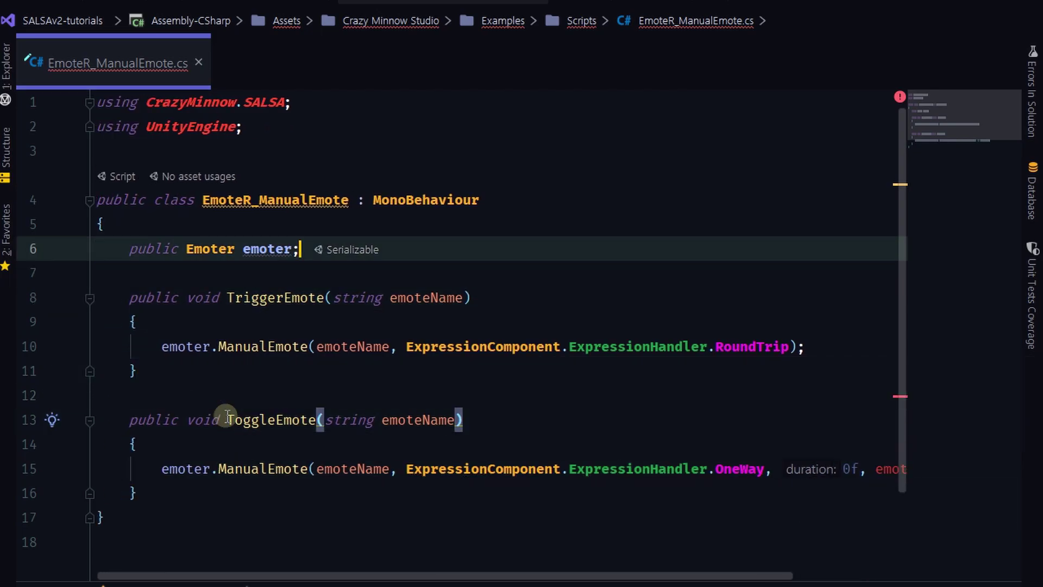
{"action": "key", "text": "Up"}
{"action": "key", "text": "Up"}
{"action": "key", "text": "Down"}
{"action": "key", "text": "Down"}
{"action": "key", "text": "Down"}
{"action": "key", "text": "Up"}
{"action": "key", "text": "Return"}
{"action": "key", "text": "Return"}
{"action": "type", "text": "private bool emote"}
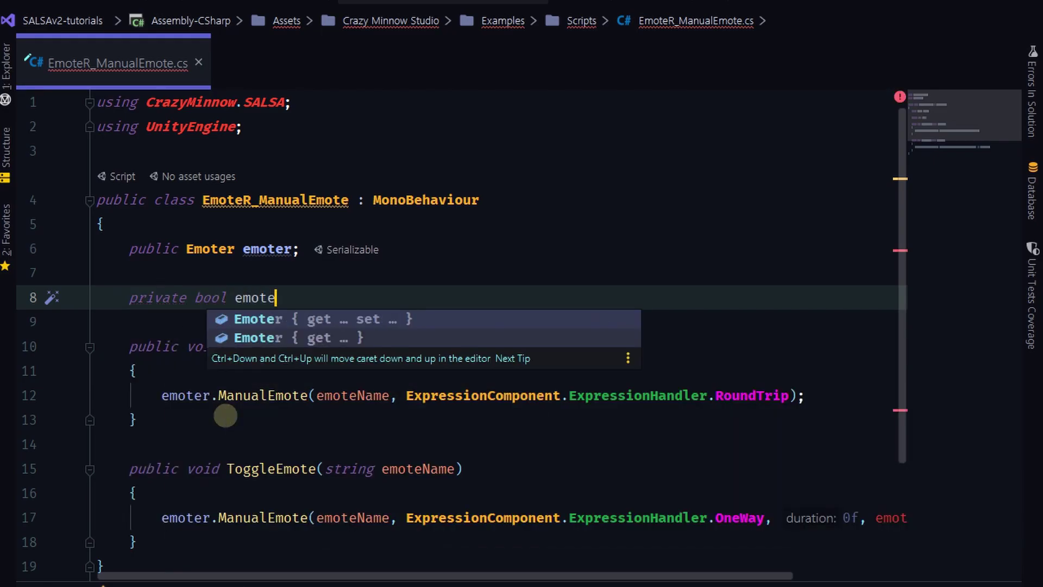
{"action": "type", "text": "State = fal"}
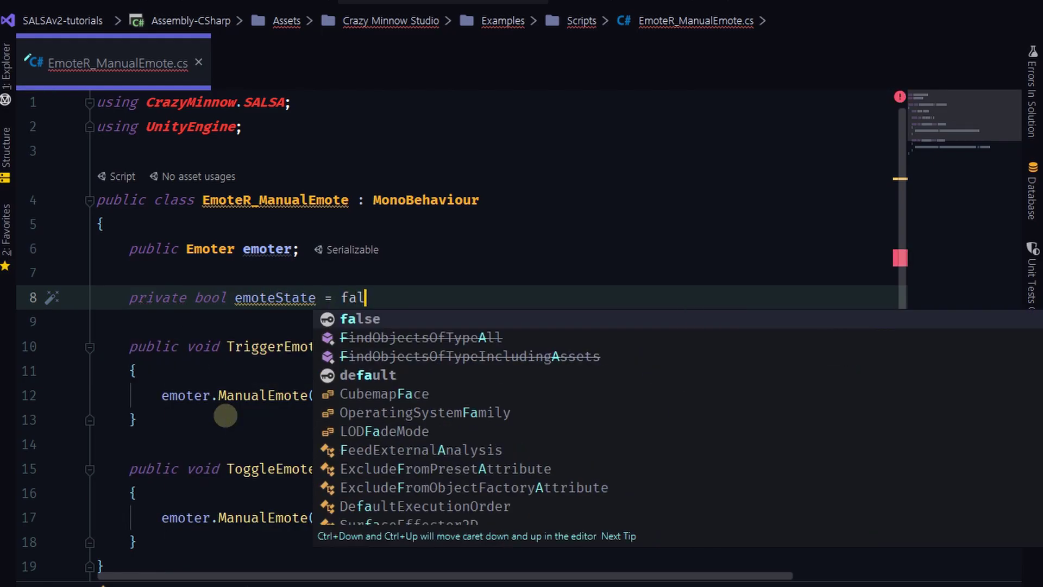
{"action": "type", "text": "se;"}
Begin ToggleEmote with emoteState = !emoteState; and remove the extra blank line.
{"action": "key", "text": "Down"}
{"action": "key", "text": "Down"}
{"action": "key", "text": "Down"}
{"action": "key", "text": "Down"}
{"action": "key", "text": "Down"}
{"action": "key", "text": "Down"}
{"action": "key", "text": "Down"}
{"action": "key", "text": "Down"}
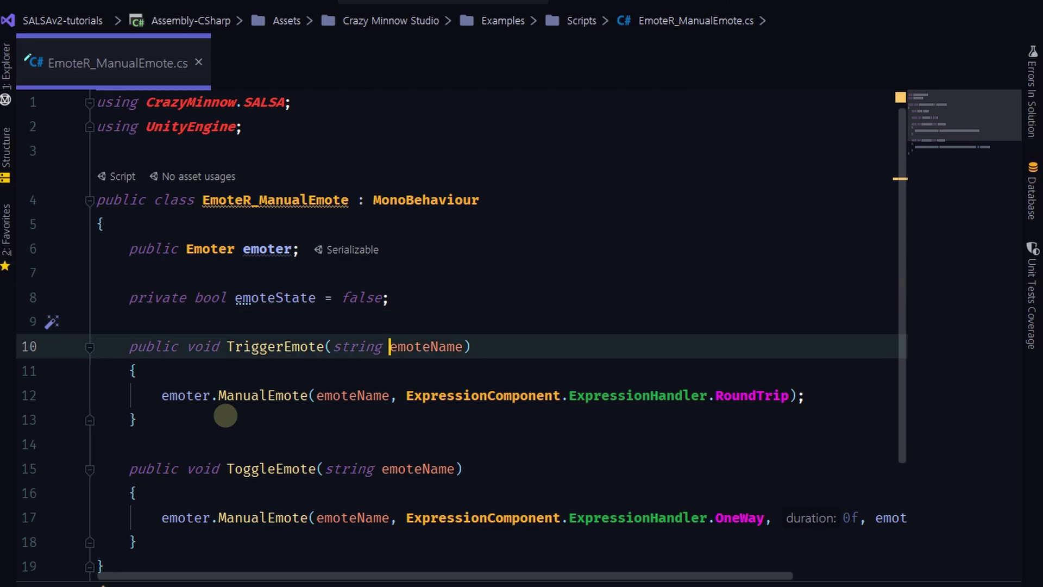
{"action": "key", "text": "Return"}
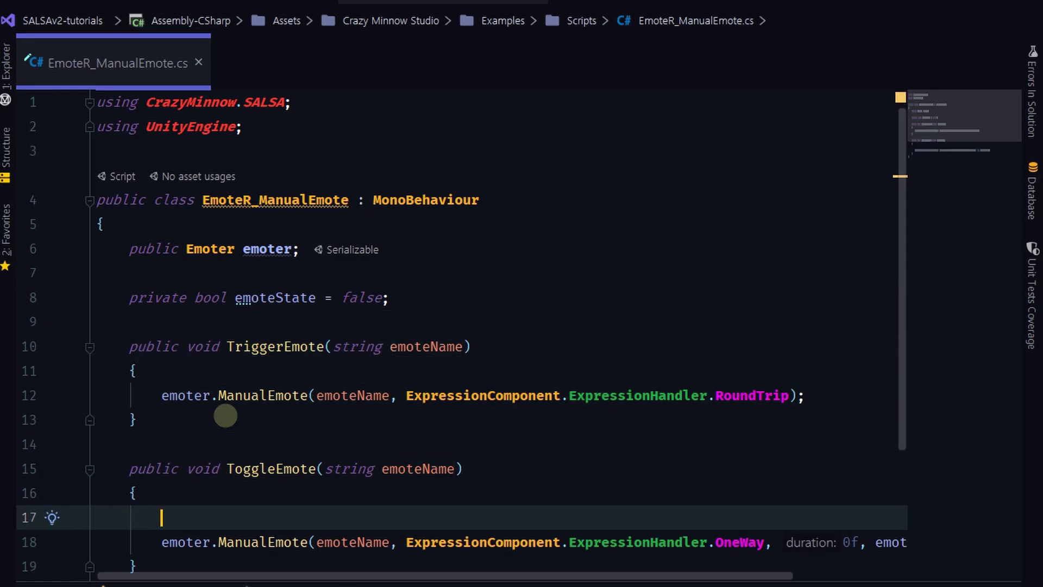
{"action": "type", "text": "emotes"}
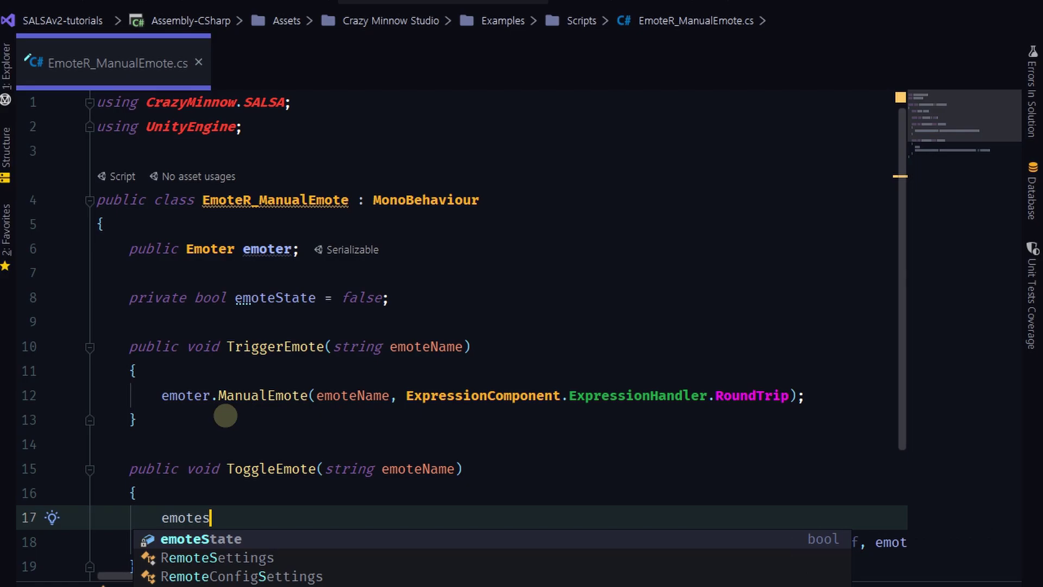
{"action": "key", "text": "Return"}
{"action": "type", "text": "= !emoteState;"}
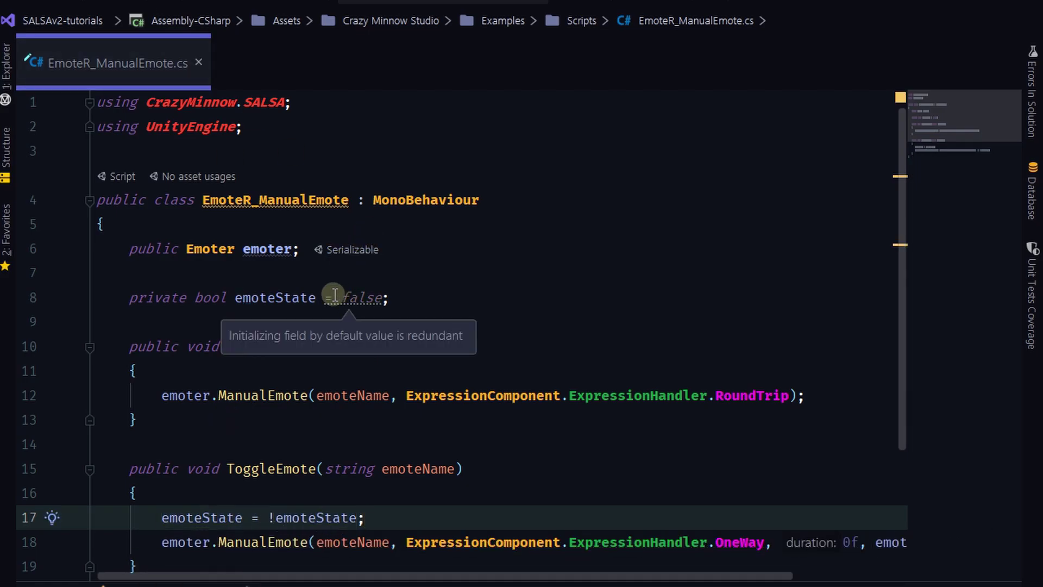
{"action": "left_click", "coordinate": [196, 272]}
{"action": "key", "text": "Delete"}
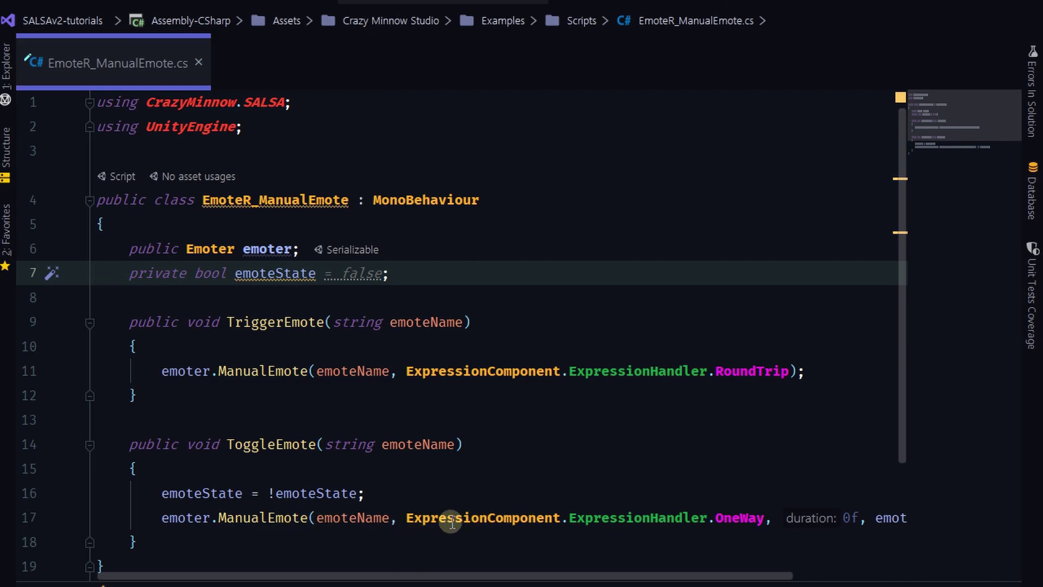
{"action": "scroll", "coordinate": [869, 524], "scroll_direction": "right", "scroll_amount": 3}
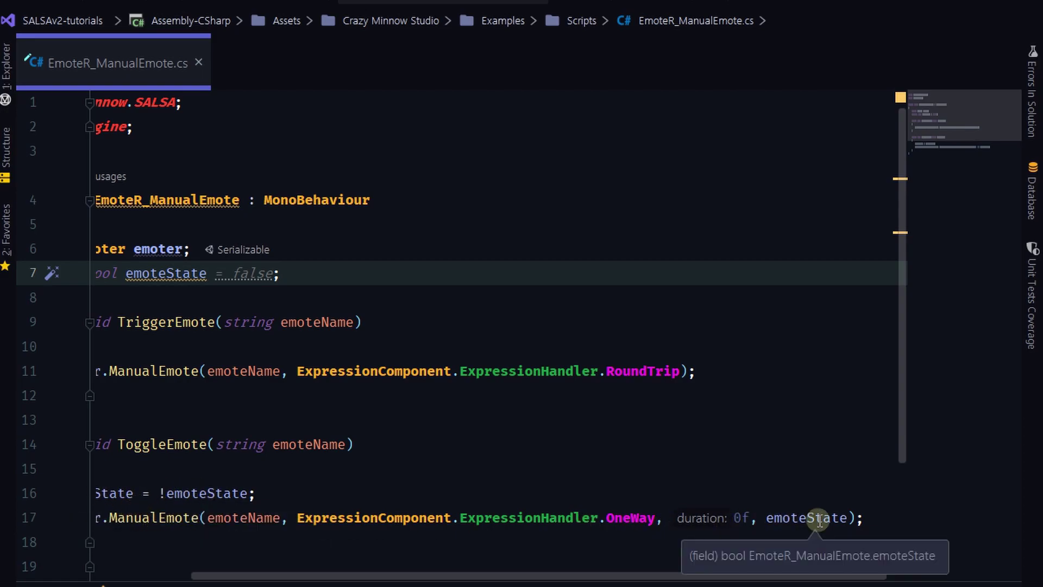
{"action": "left_click_drag", "start_coordinate": [722, 577], "coordinate": [626, 577]}
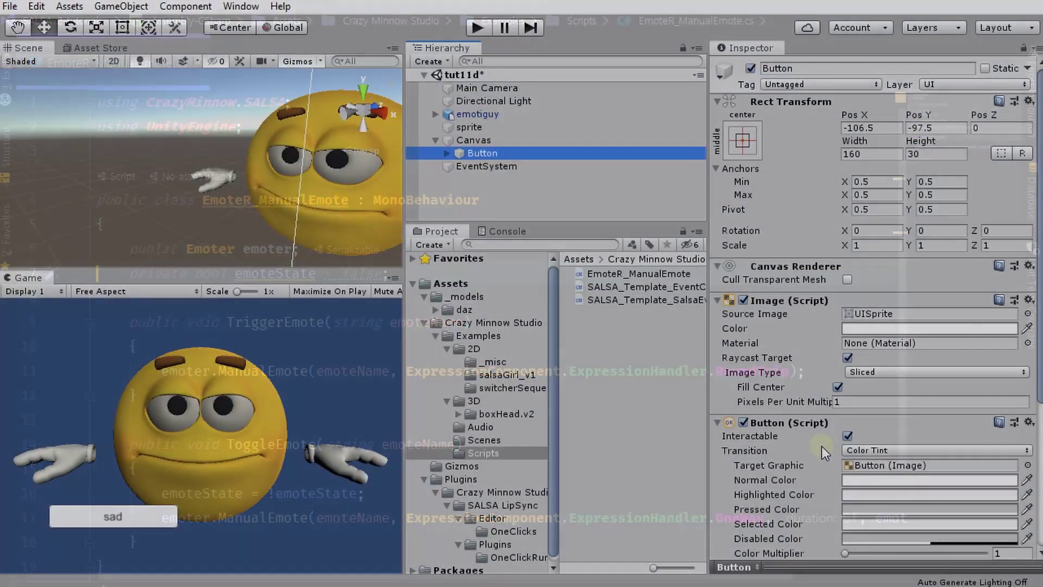
Set the button's On Click function to EmoteR_ManualEmote > ToggleEmote.
{"action": "scroll", "coordinate": [821, 445], "scroll_direction": "down", "scroll_amount": 5}
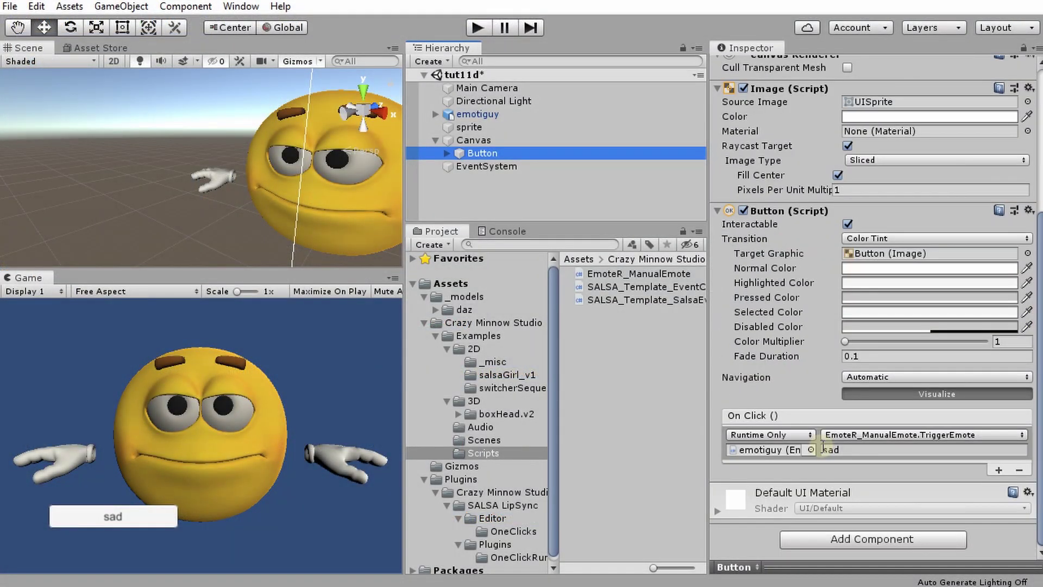
{"action": "left_click", "coordinate": [878, 437]}
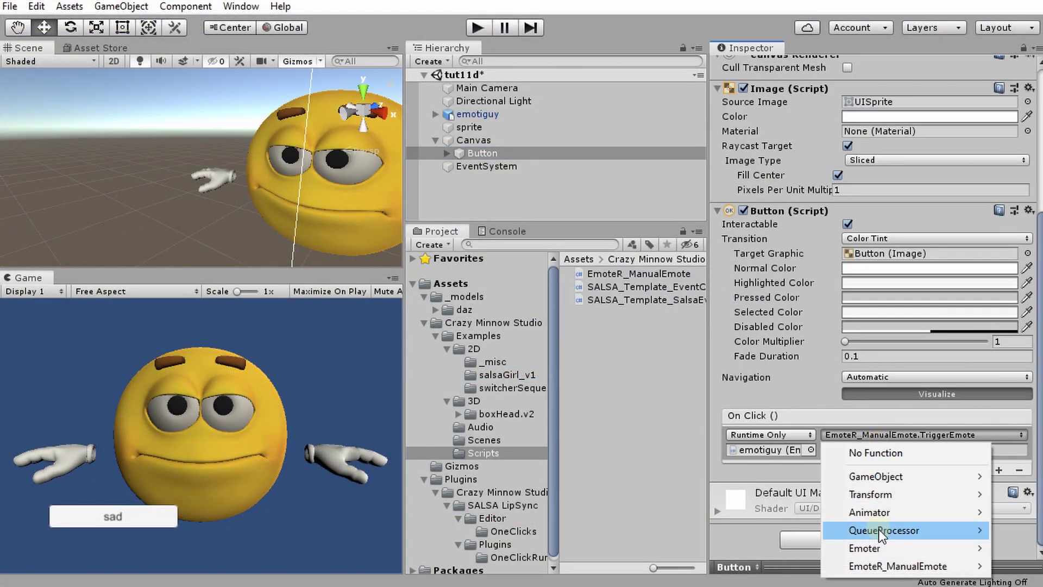
{"action": "mouse_move", "coordinate": [883, 567]}
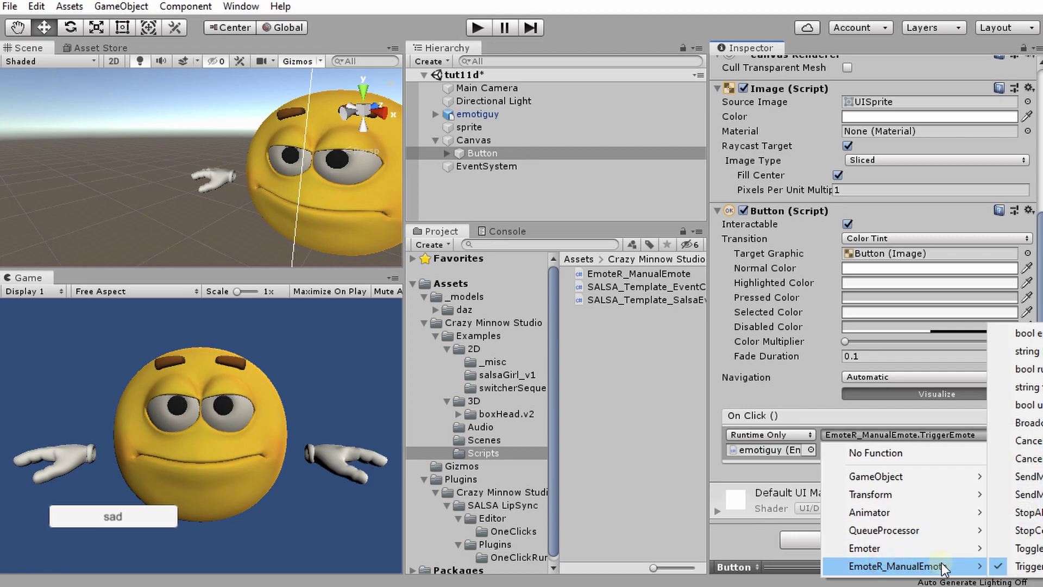
{"action": "left_click", "coordinate": [1028, 548]}
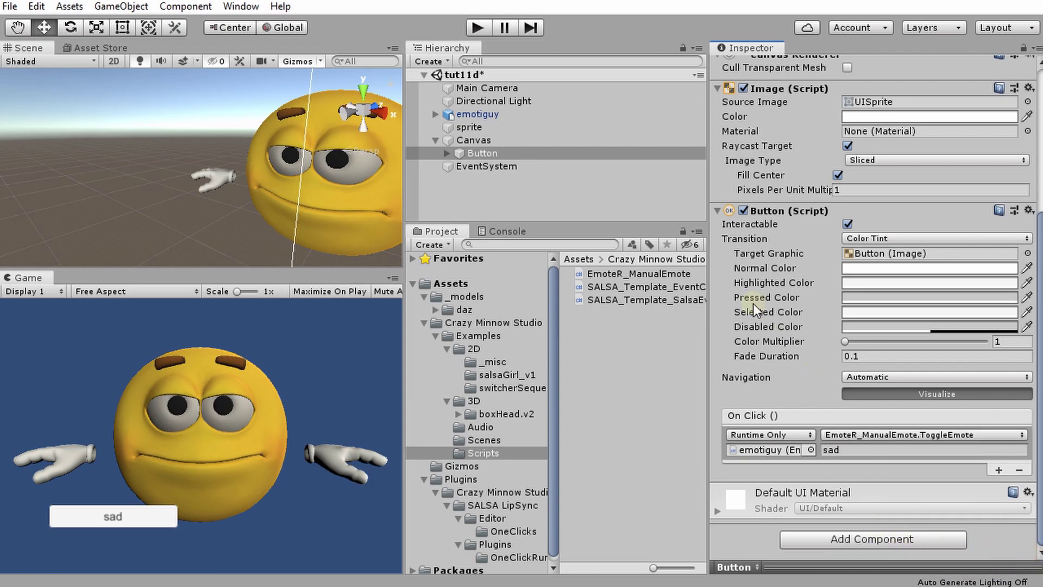
Select emotiguy, enter Play mode and press the sad button repeatedly to toggle the sad face.
{"action": "scroll", "coordinate": [775, 211], "scroll_direction": "up", "scroll_amount": 10}
{"action": "left_click", "coordinate": [475, 115]}
{"action": "left_click", "coordinate": [477, 27]}
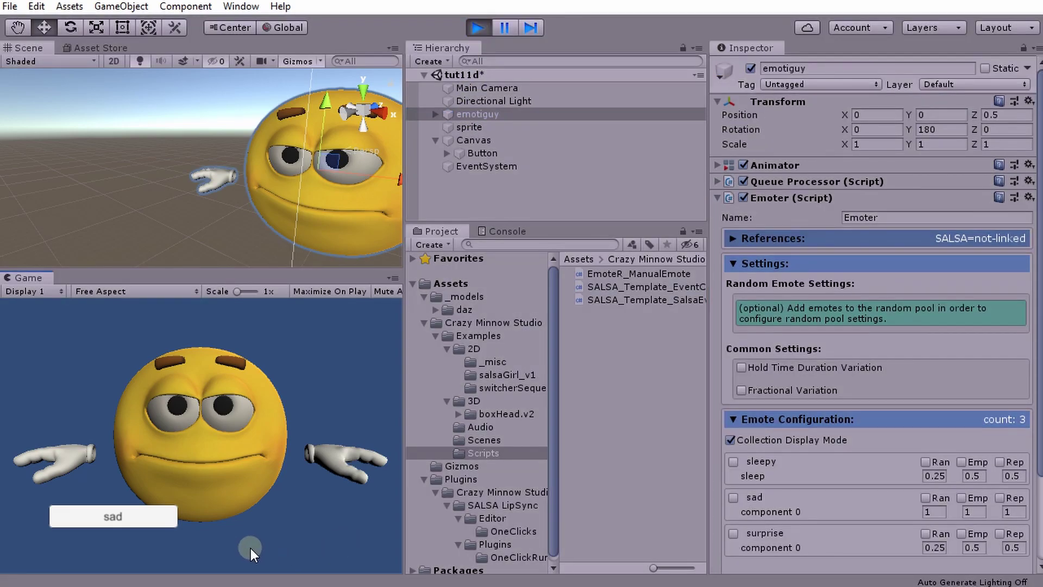
{"action": "left_click", "coordinate": [96, 513]}
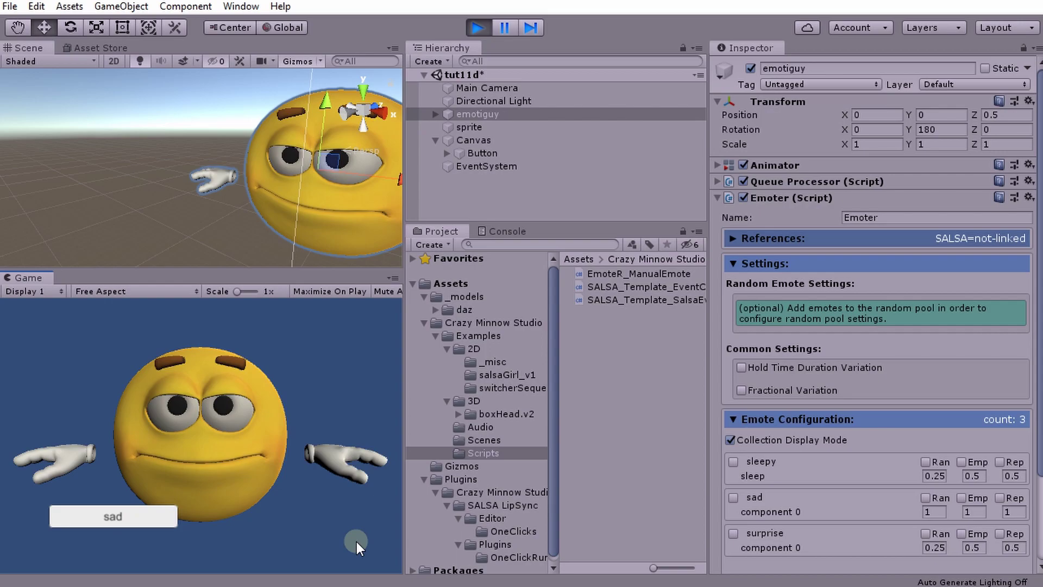
{"action": "left_click", "coordinate": [119, 516]}
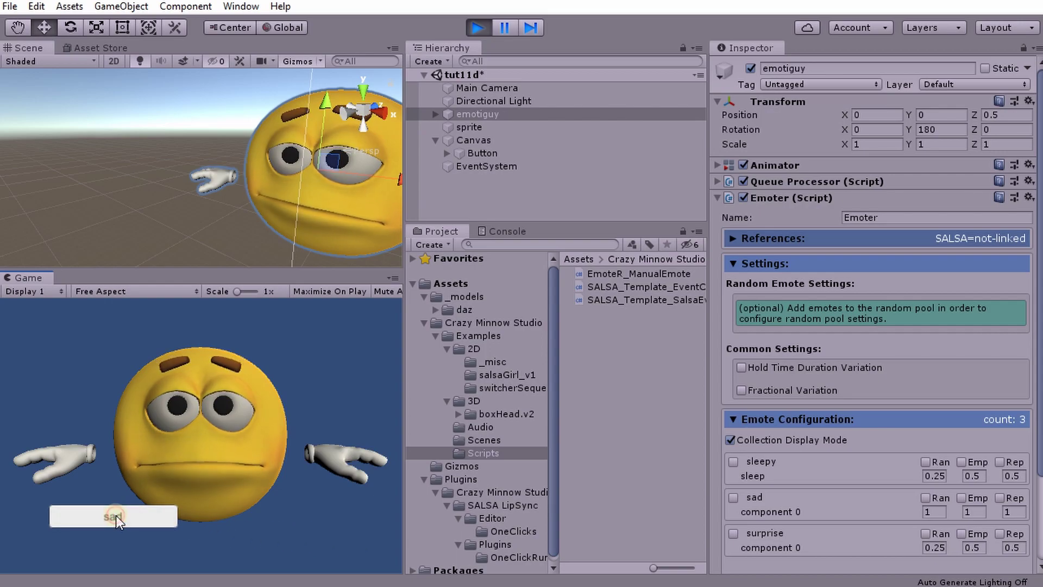
{"action": "left_click", "coordinate": [116, 515]}
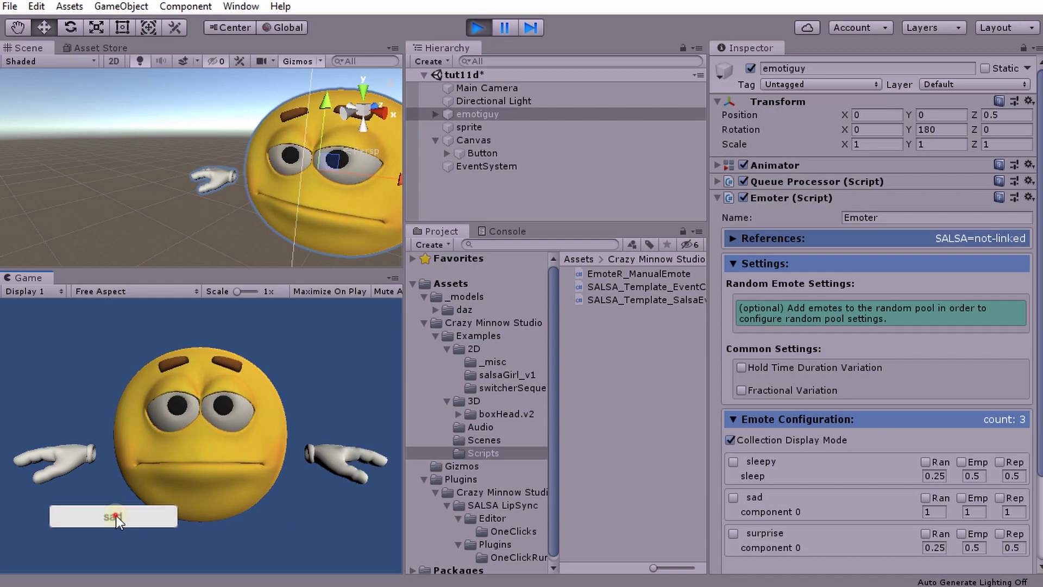
{"action": "left_click", "coordinate": [134, 519]}
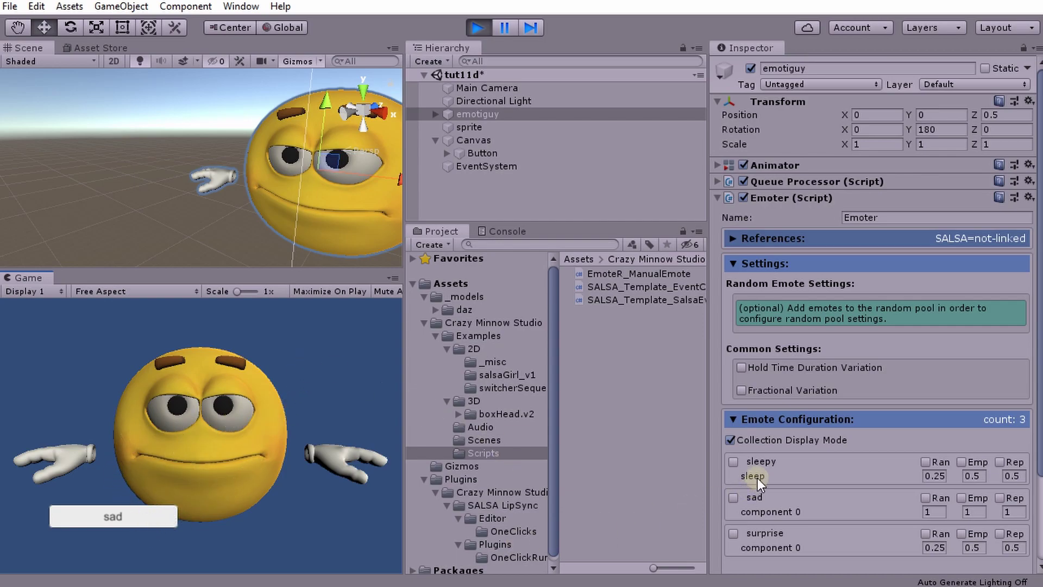
Change the Button's On Click emote name to 'sads' and press it, triggering an 'Emote (sads) not found.' warning.
{"action": "scroll", "coordinate": [769, 417], "scroll_direction": "down", "scroll_amount": 3}
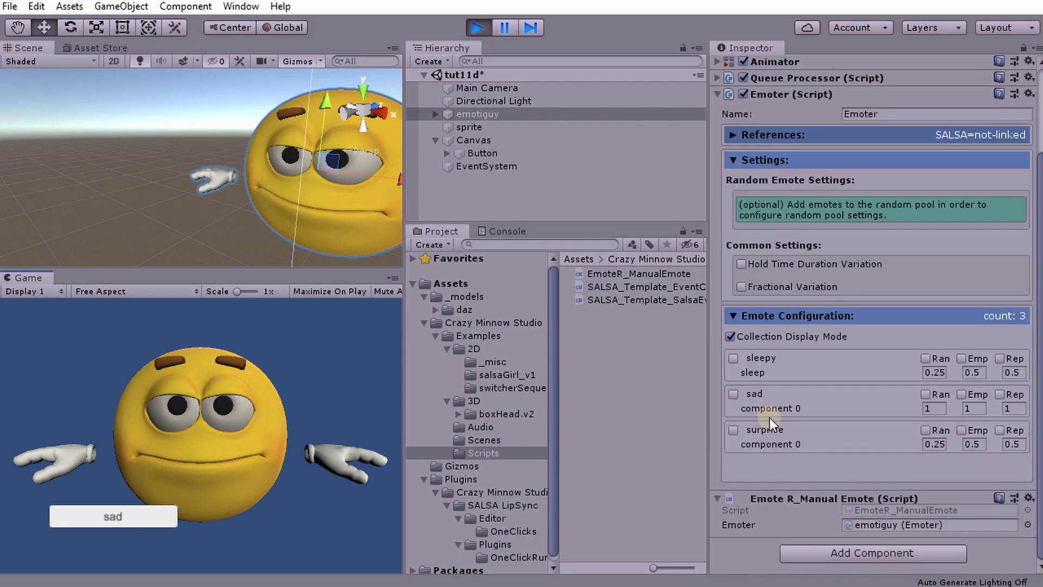
{"action": "left_click", "coordinate": [478, 152]}
{"action": "scroll", "coordinate": [892, 471], "scroll_direction": "down", "scroll_amount": 3}
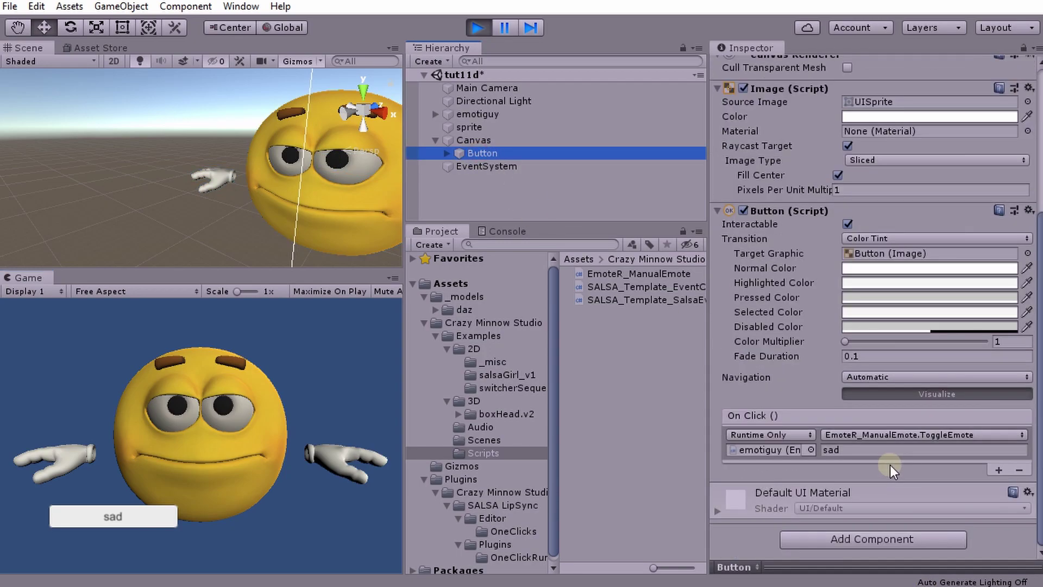
{"action": "left_click", "coordinate": [833, 449]}
{"action": "type", "text": "s"}
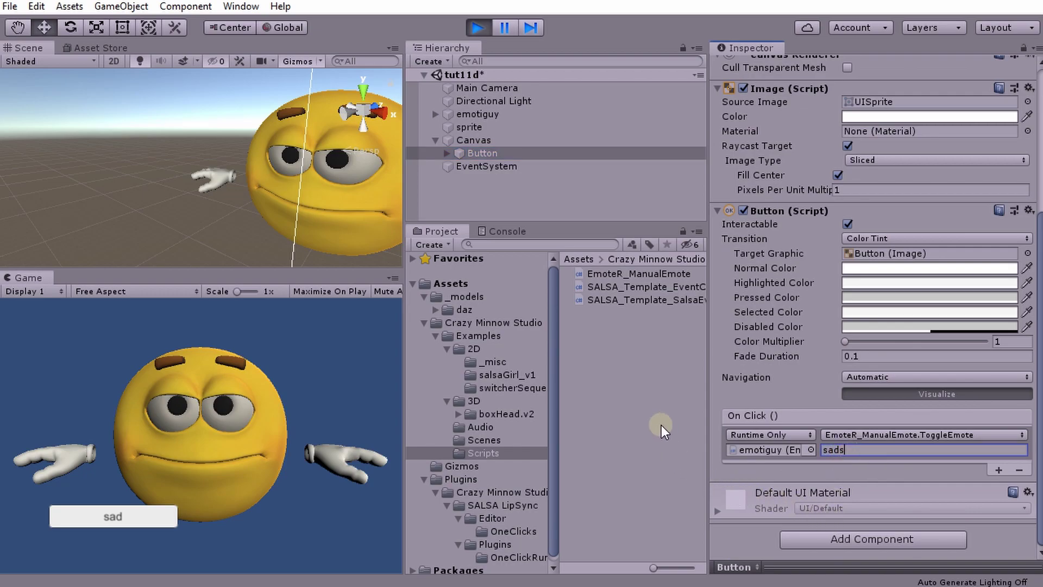
{"action": "left_click", "coordinate": [112, 523]}
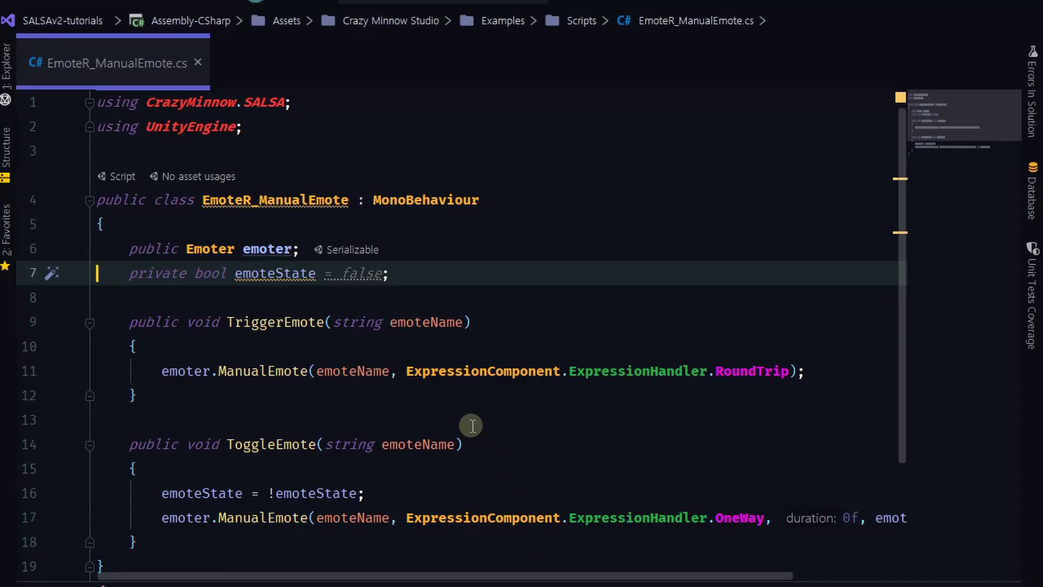
Add ', 5f' after RoundTrip in TriggerEmote's ManualEmote call.
{"action": "left_click", "coordinate": [788, 371]}
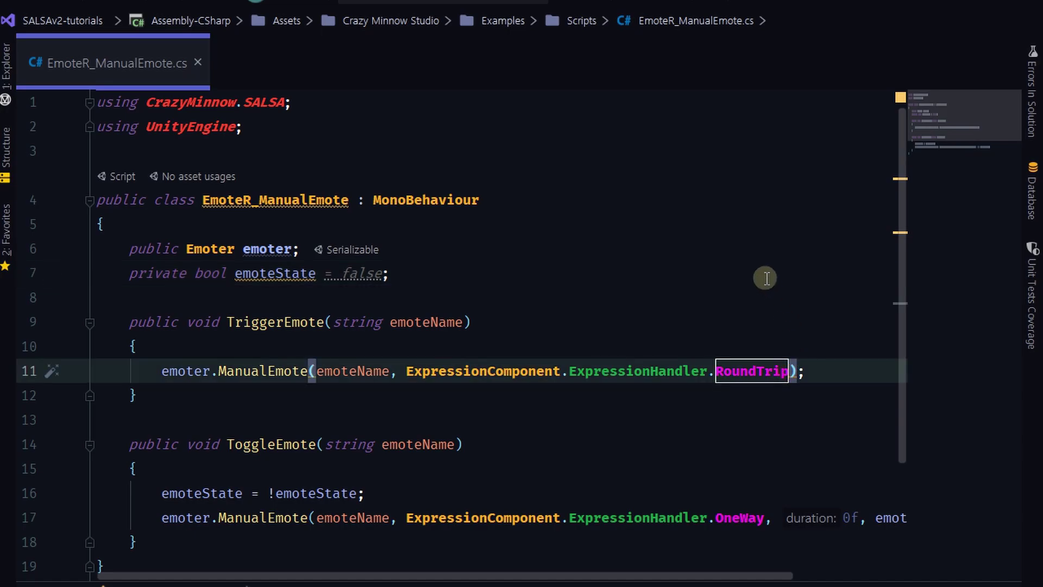
{"action": "type", "text": ", "}
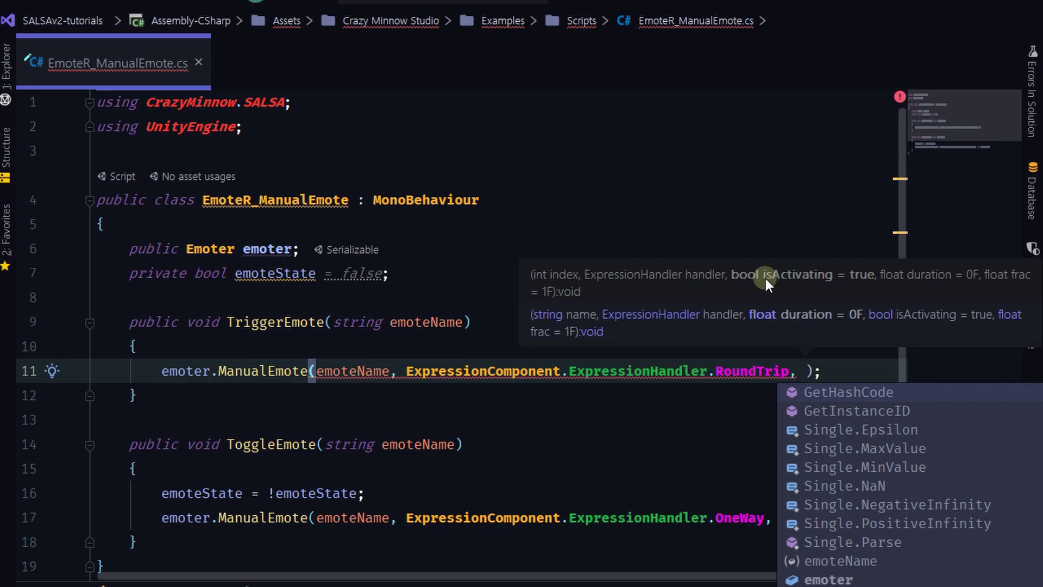
{"action": "type", "text": "5"}
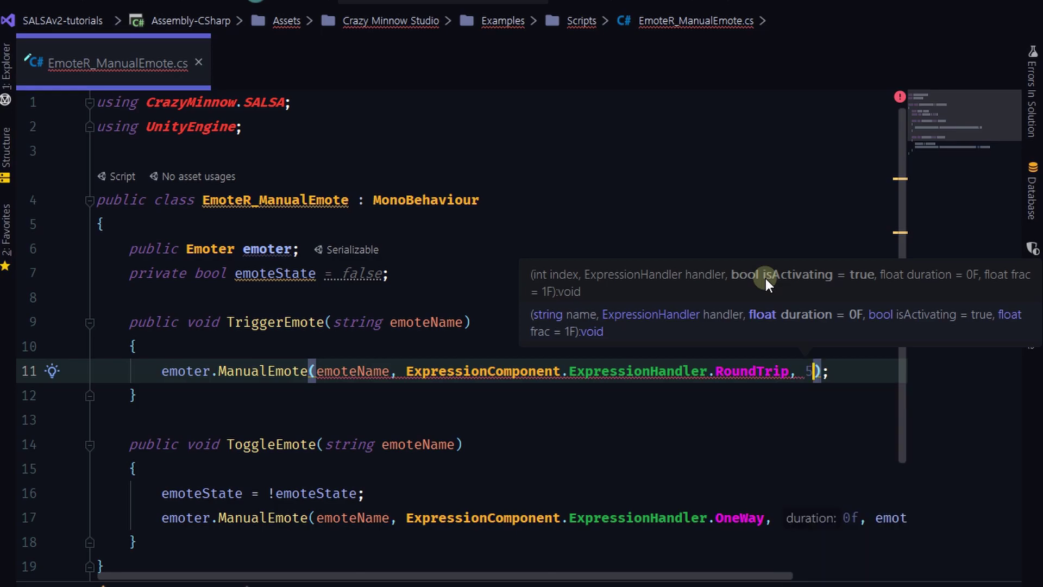
{"action": "type", "text": "f"}
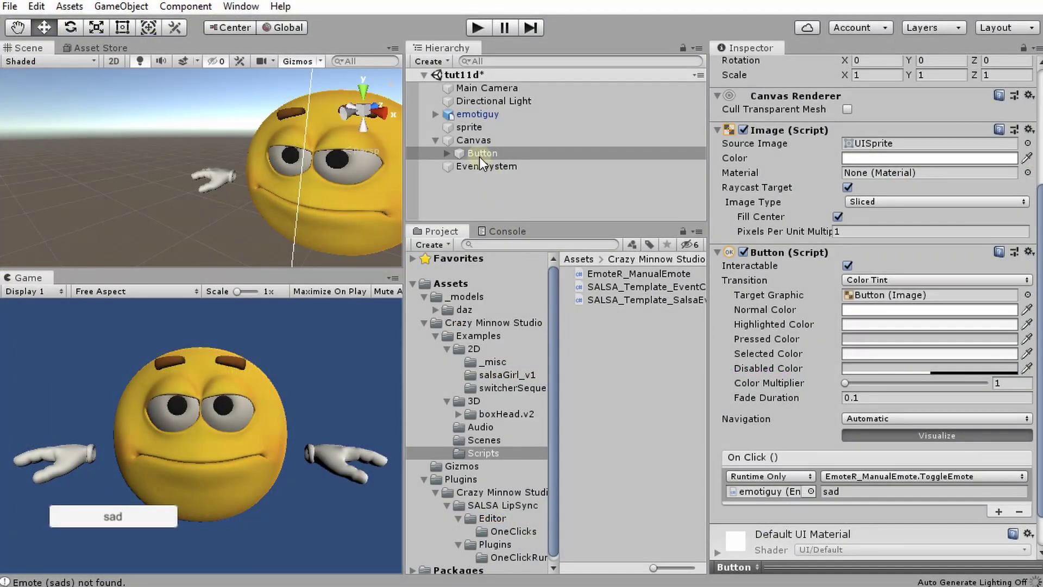
Switch the button's On Click function to EmoteR_ManualEmote > TriggerEmote with emote name 'sad'.
{"action": "scroll", "coordinate": [862, 480], "scroll_direction": "down", "scroll_amount": 2}
{"action": "left_click", "coordinate": [844, 435]}
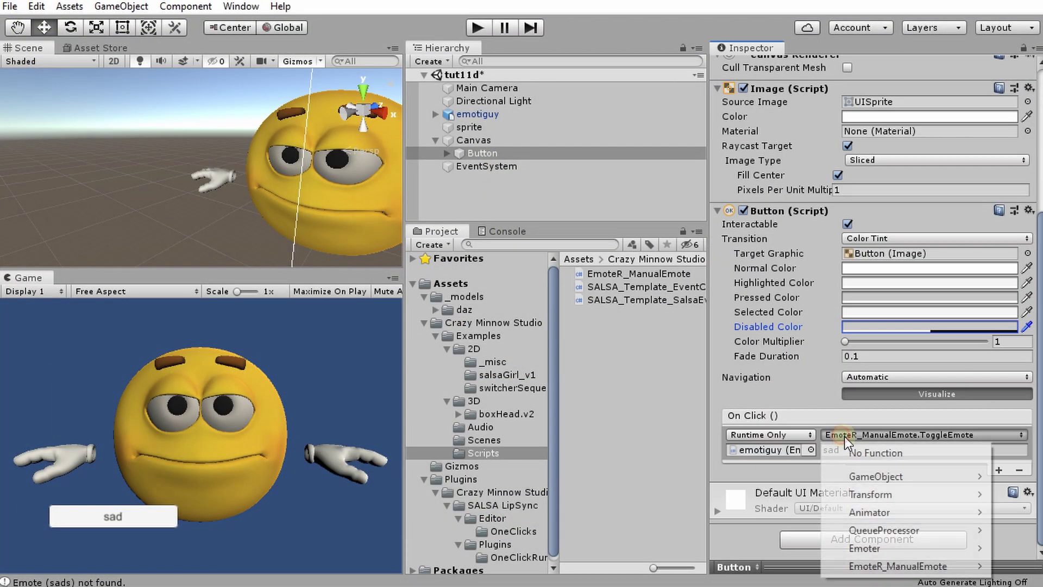
{"action": "mouse_move", "coordinate": [913, 570]}
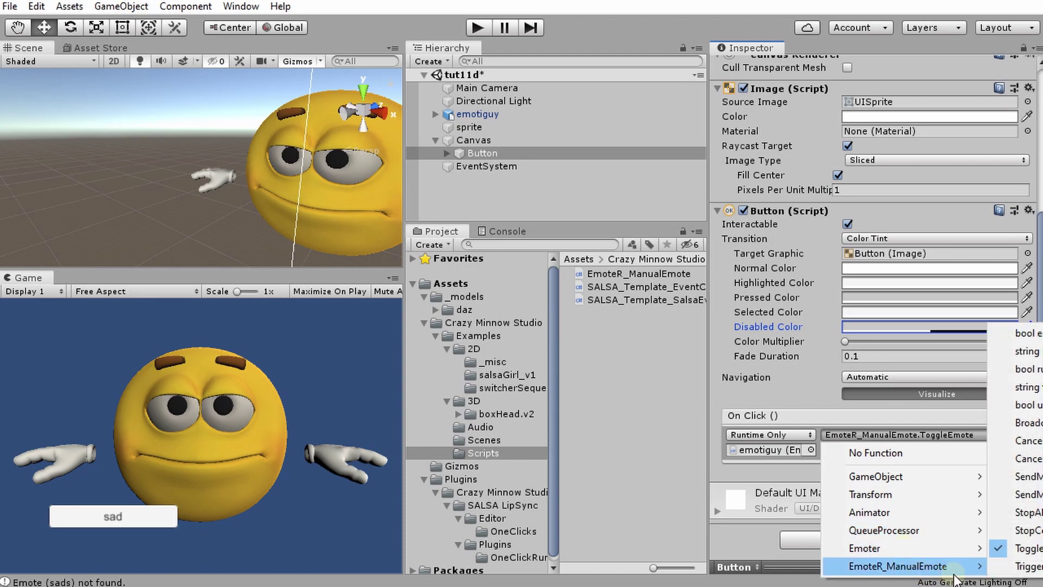
{"action": "left_click", "coordinate": [1031, 569]}
{"action": "left_click", "coordinate": [839, 449]}
Select emotiguy, enter Play mode and press the sad button to show the timed sad face.
{"action": "left_click", "coordinate": [477, 113]}
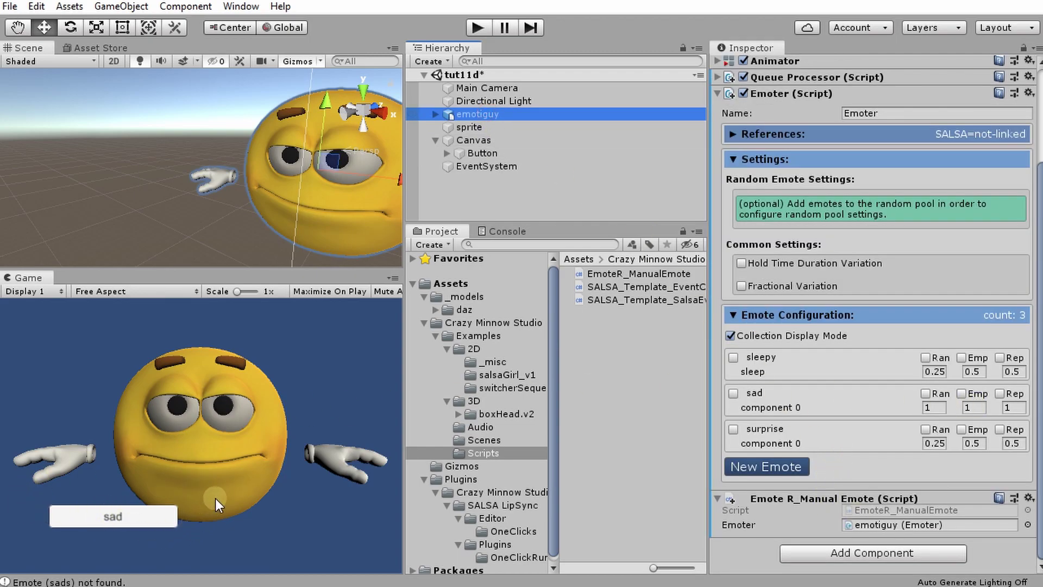
{"action": "left_click", "coordinate": [478, 28]}
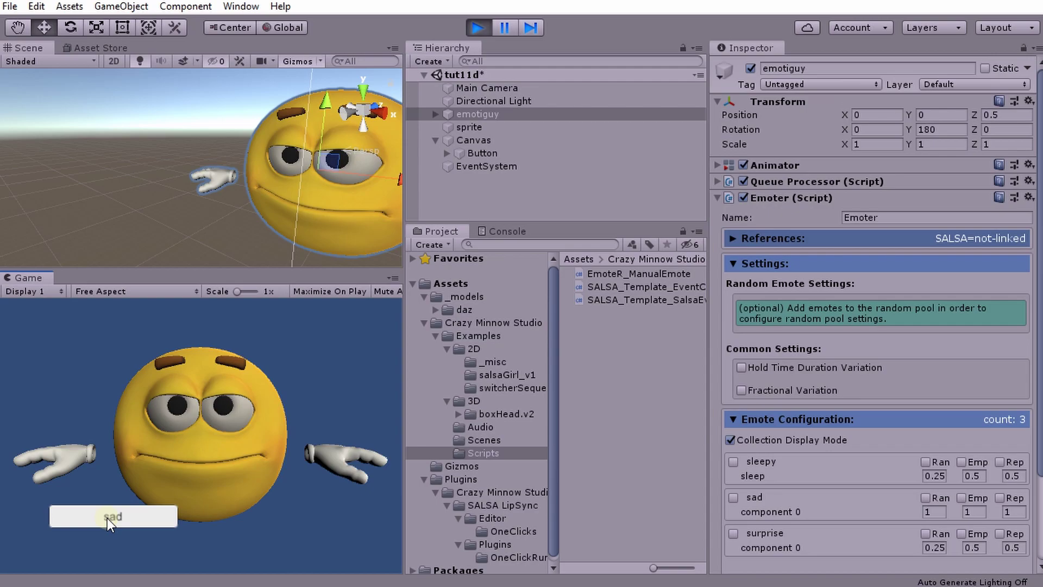
{"action": "left_click", "coordinate": [108, 517]}
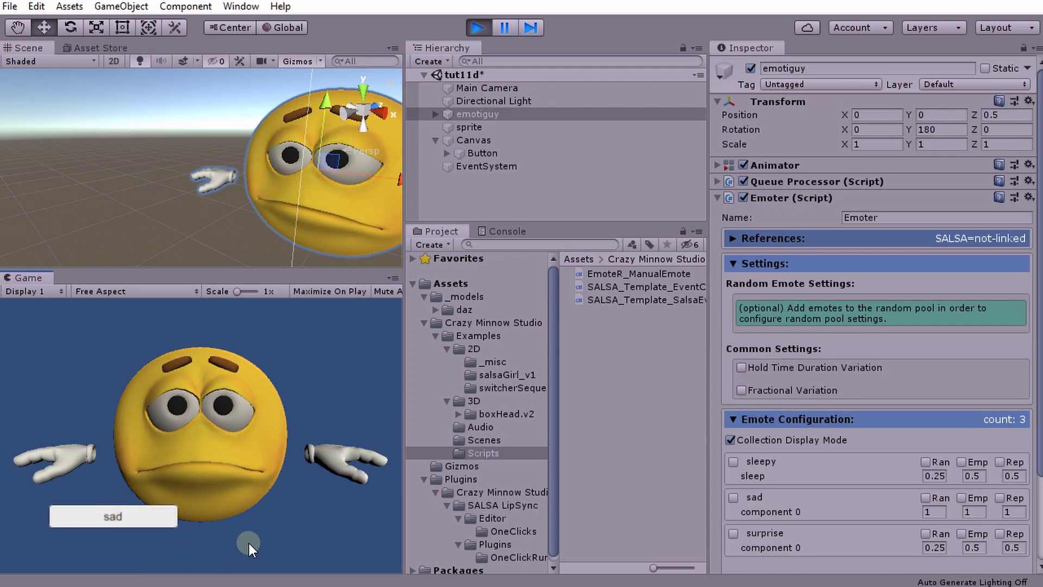